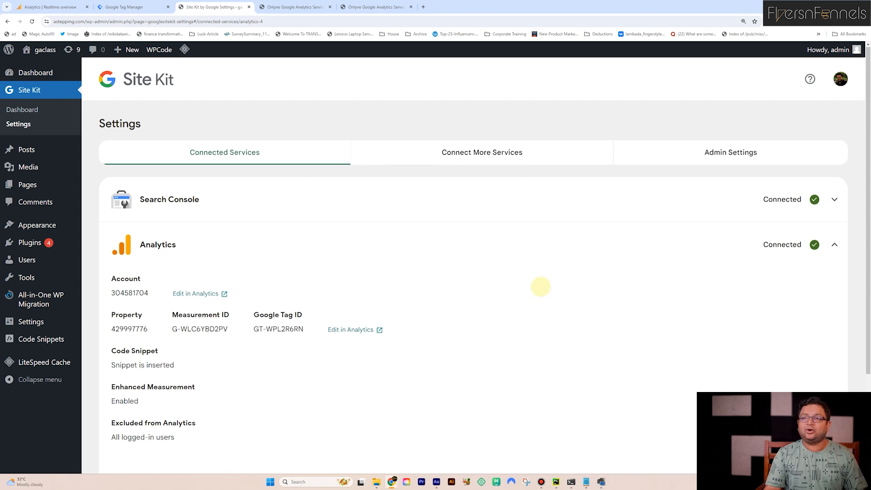
Step: Edit the connected Analytics service in Site Kit and disconnect Analytics from the site
scroll(540, 286, "down", 3)
scroll(167, 285, "up", 2)
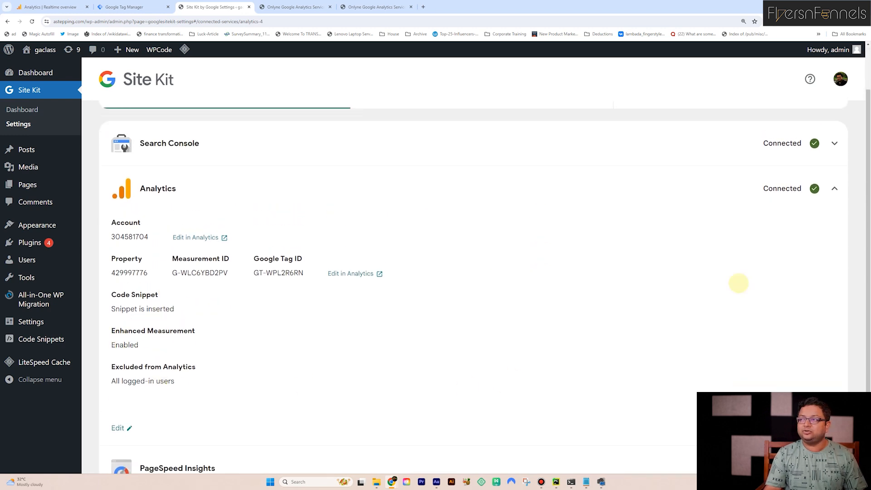
left_click(833, 189)
left_click(820, 245)
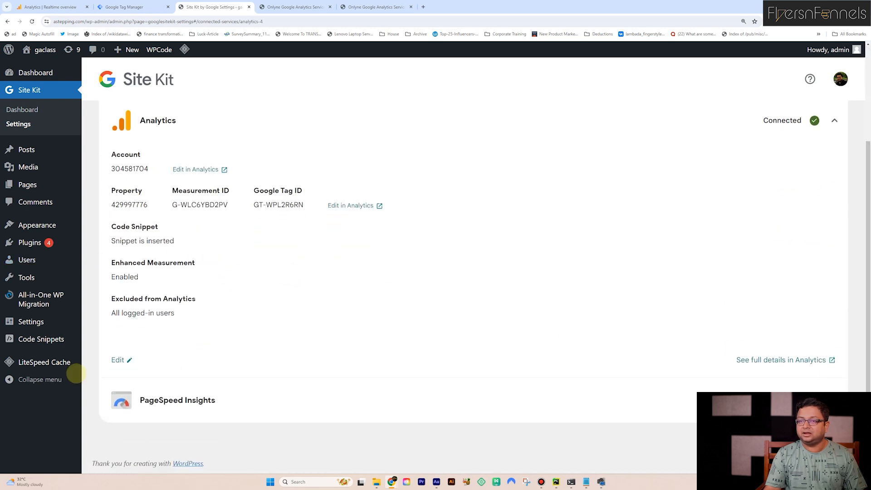
left_click(118, 360)
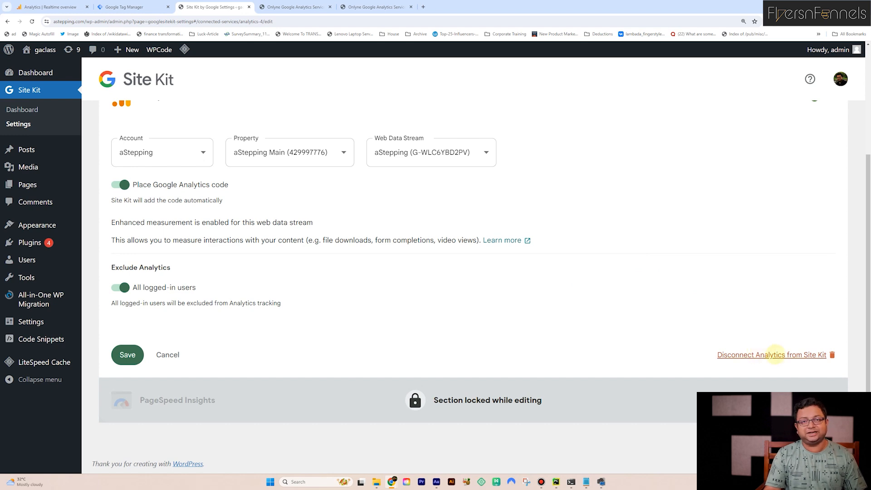
left_click(776, 354)
left_click(507, 314)
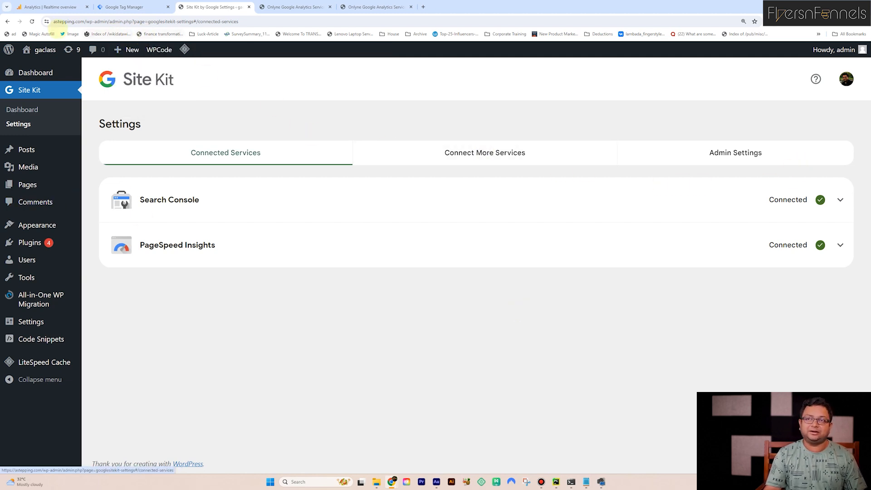
Step: Reload the astepping.com home page and check the Google Analytics Realtime overview for recent user activity
left_click(377, 7)
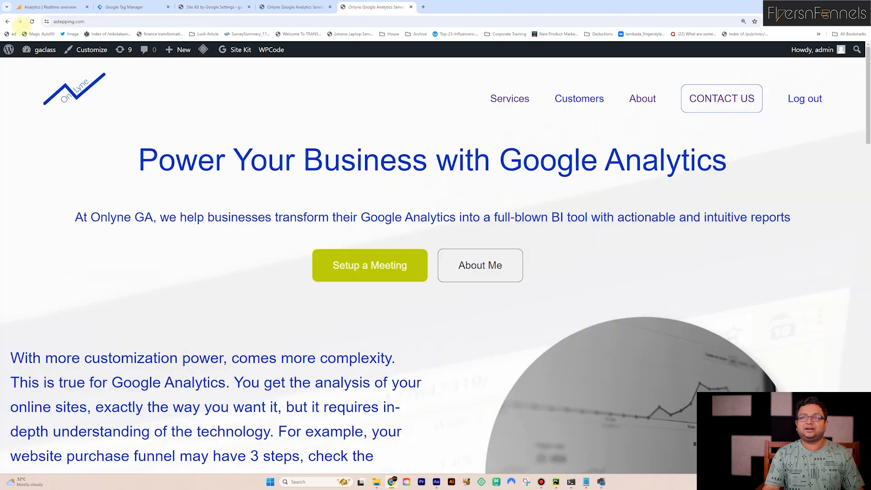
left_click(31, 22)
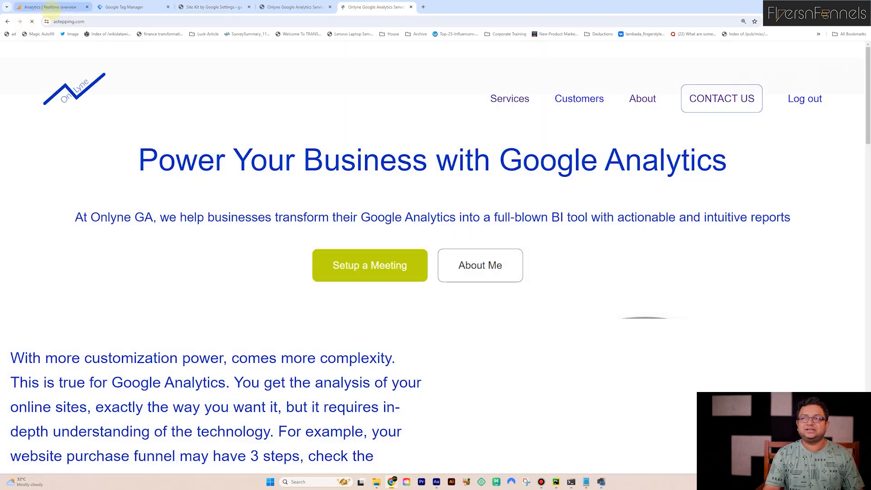
left_click(51, 7)
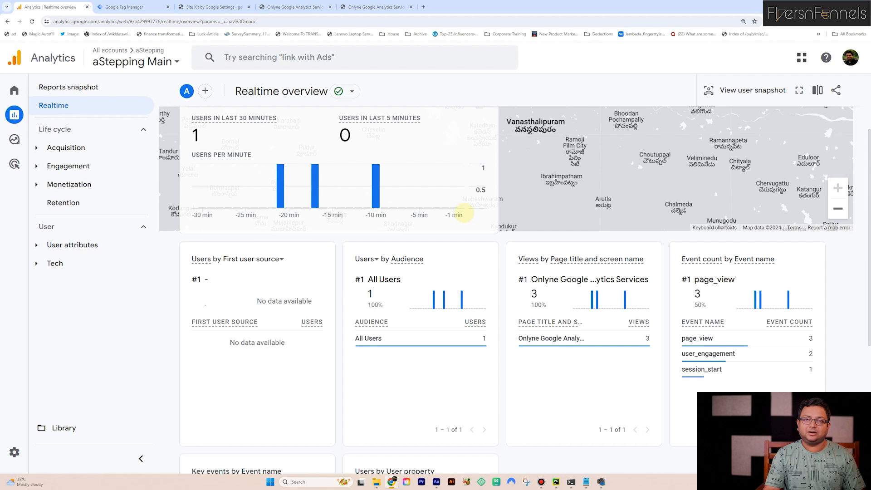
mouse_move(429, 169)
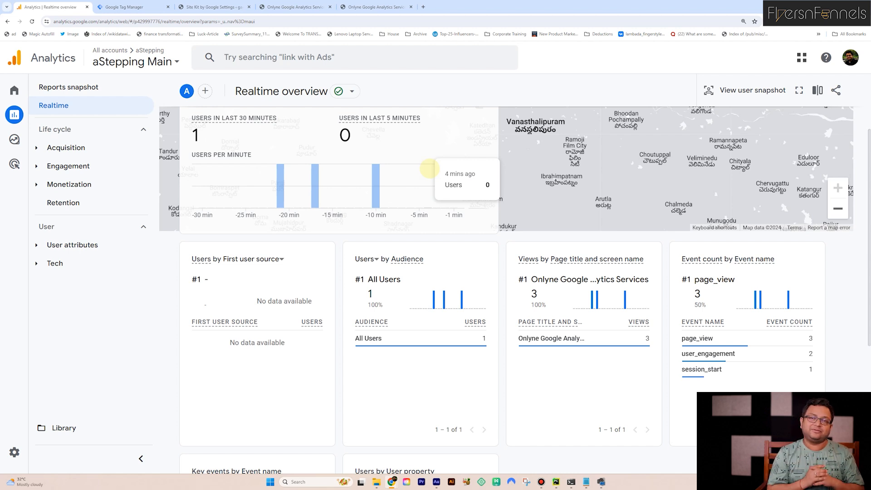
Step: Switch to Google Tag Manager, open the install code for the astepping.com container and copy the head snippet
left_click(125, 7)
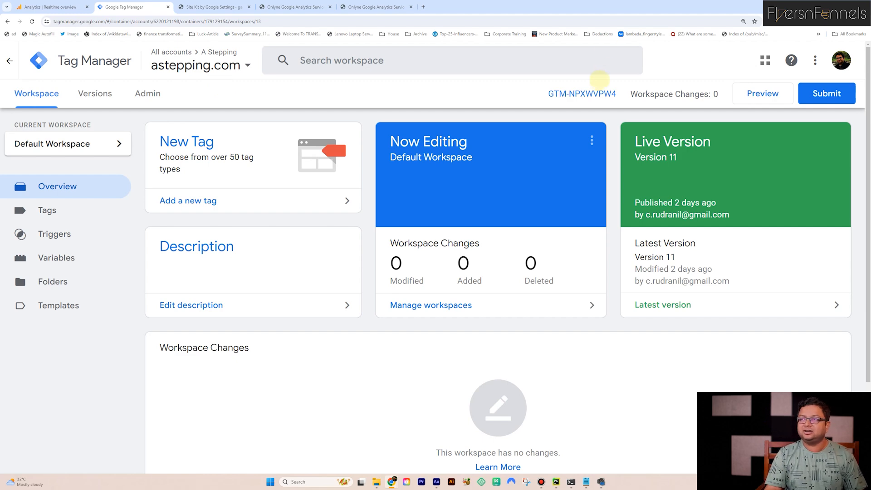
left_click(598, 91)
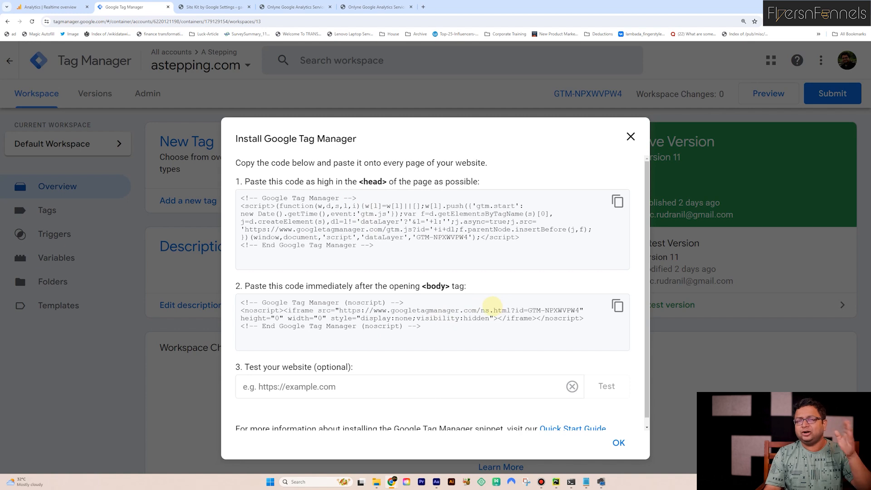
left_click(618, 201)
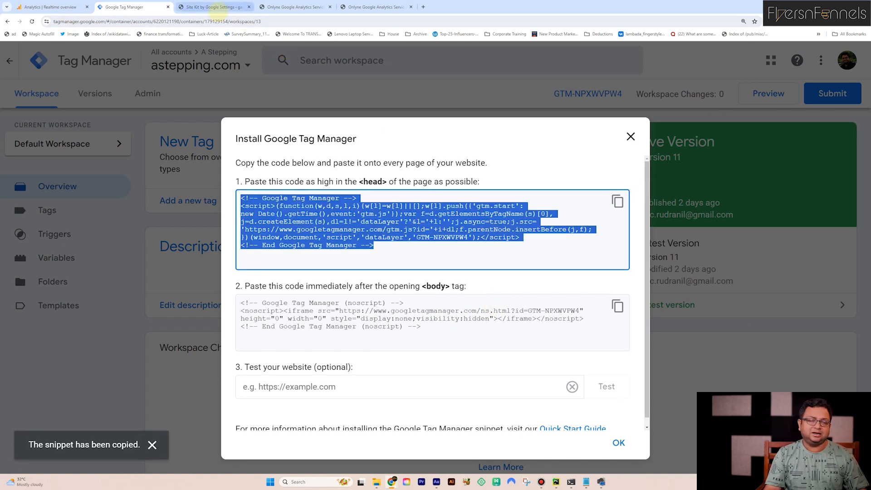
Step: Switch to the WordPress admin and open the gatheme Theme Header file (header.php) for editing
left_click(217, 6)
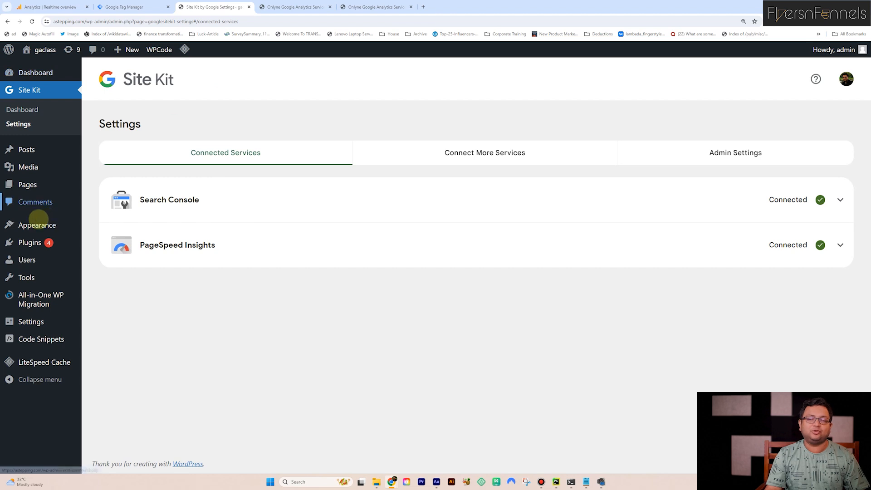
mouse_move(38, 218)
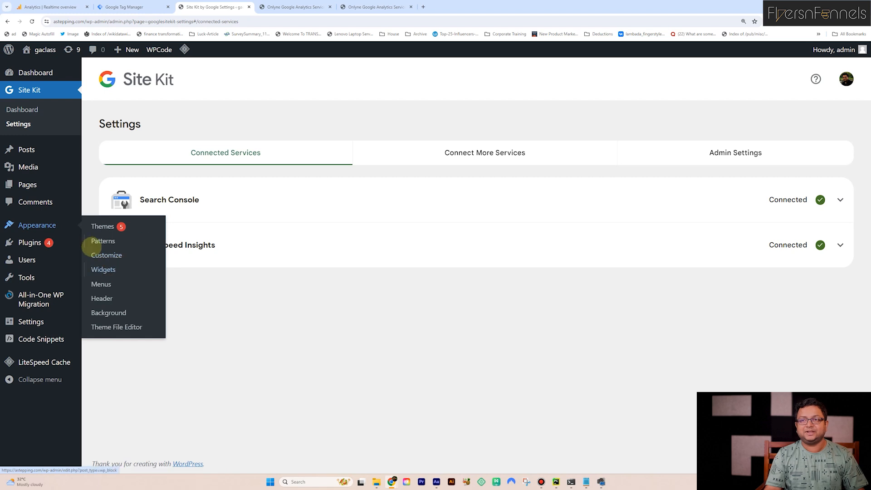
left_click(92, 325)
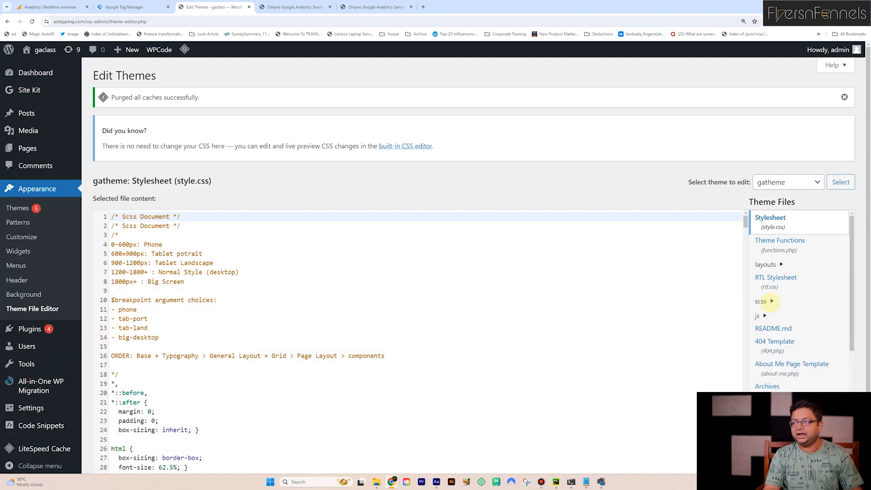
scroll(823, 318, "down", 3)
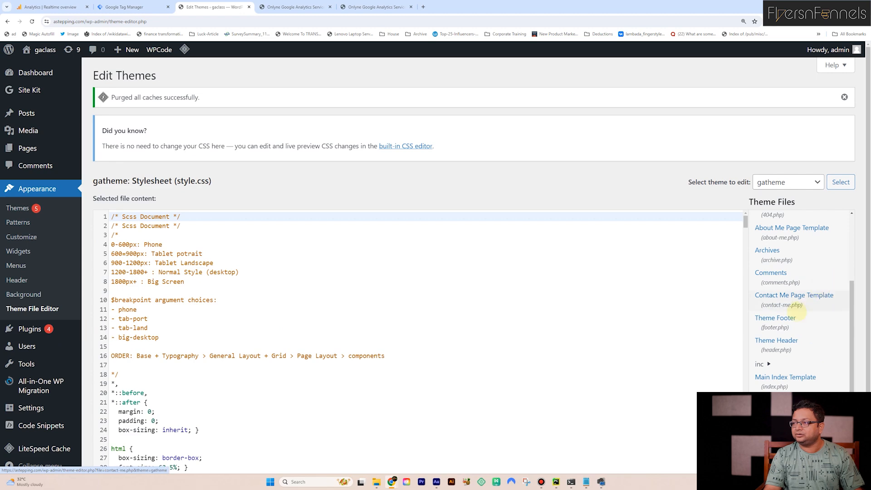
left_click(776, 341)
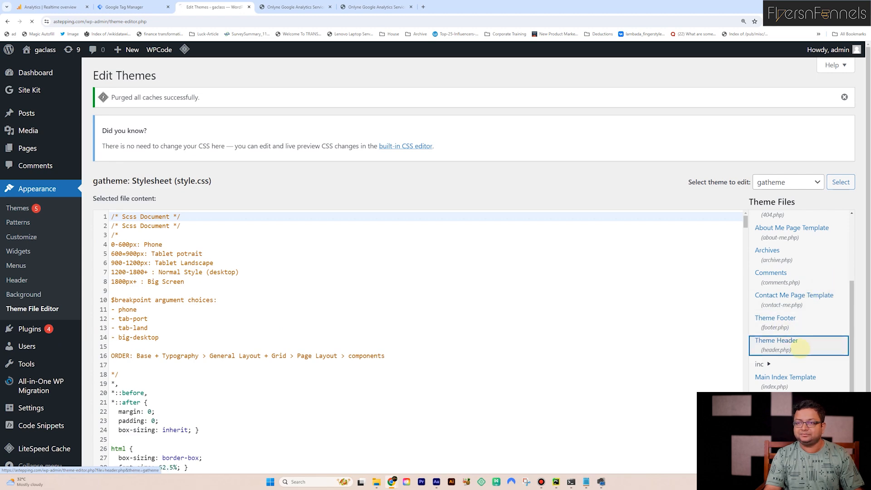
scroll(270, 338, "down", 2)
Step: Insert the copied Google Tag Manager head snippet between the stylesheet link and the wp_head call in header.php
left_click(211, 240)
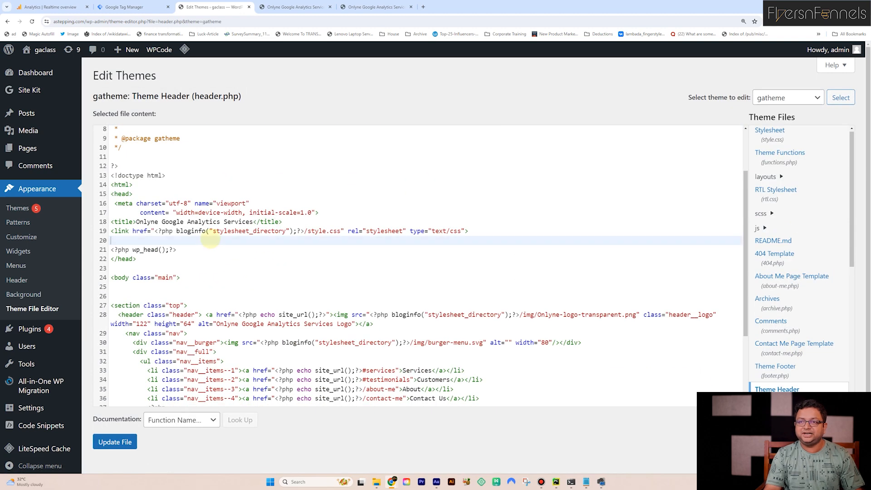
key("Return")
key("Return")
key("Up")
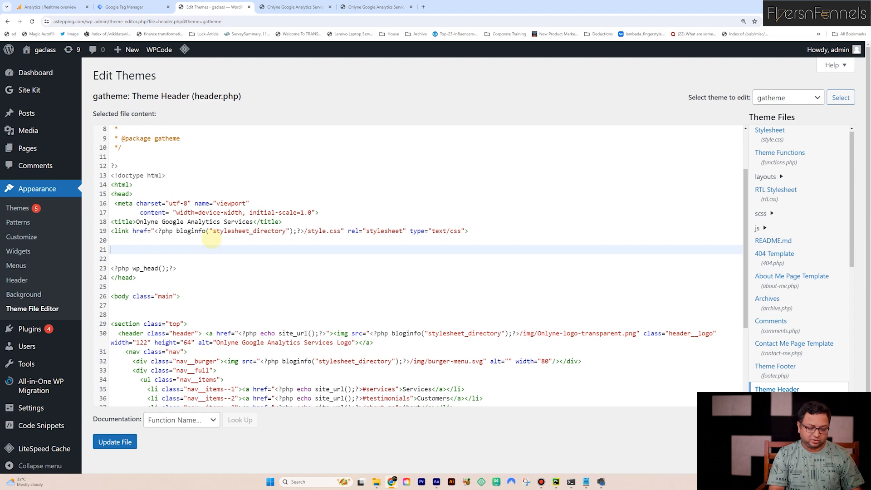
key("ctrl+v")
scroll(264, 356, "down", 3)
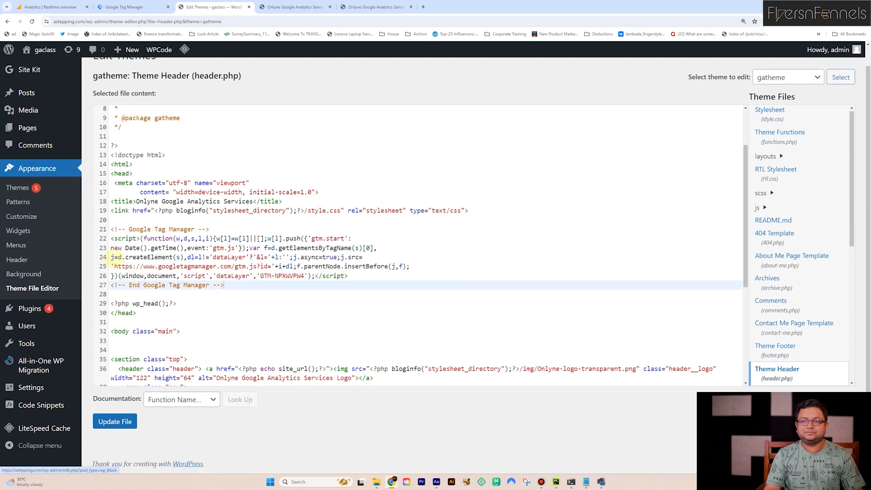
Step: Copy the noscript snippet from Google Tag Manager and insert it directly after the opening body tag in header.php
scroll(265, 357, "down", 2)
left_click(208, 162)
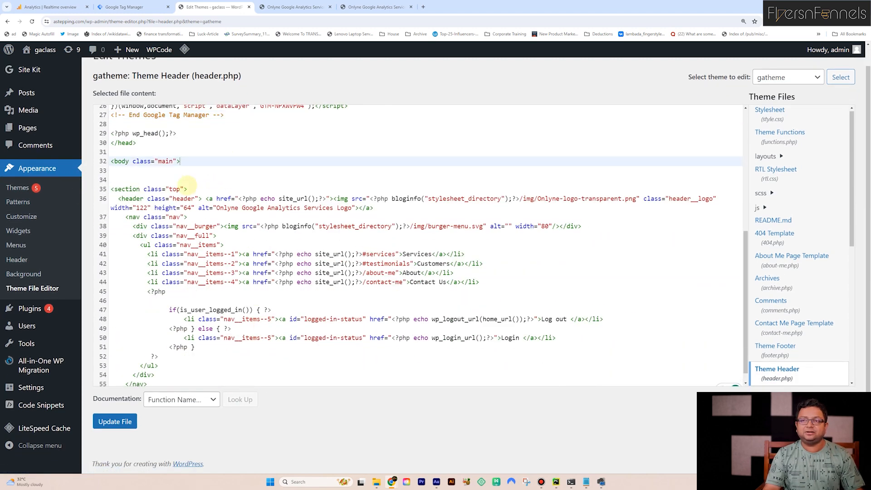
left_click(186, 180)
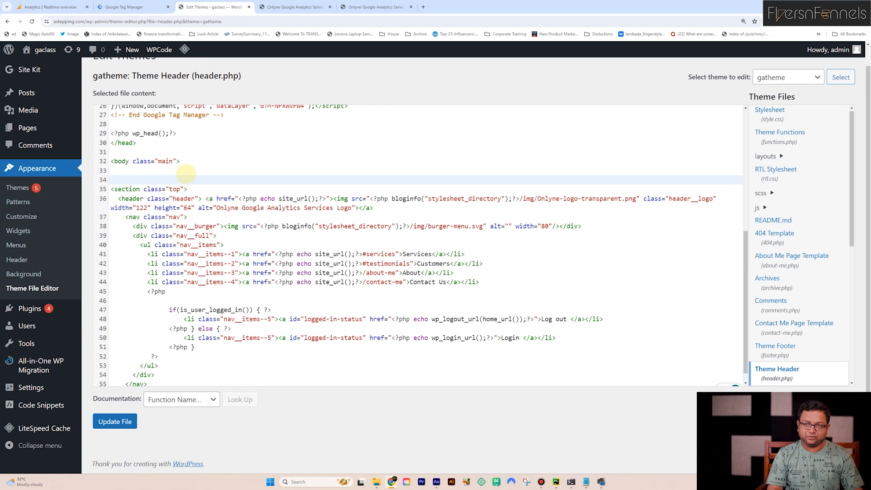
left_click(186, 172)
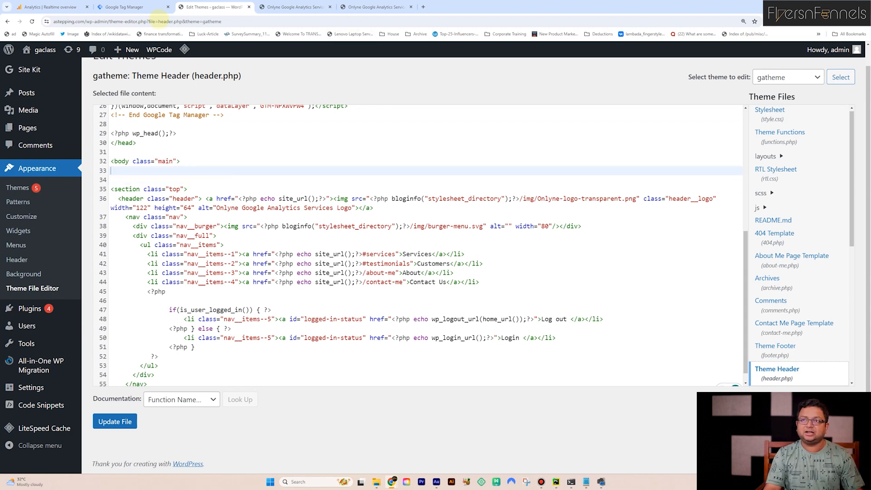
left_click(153, 8)
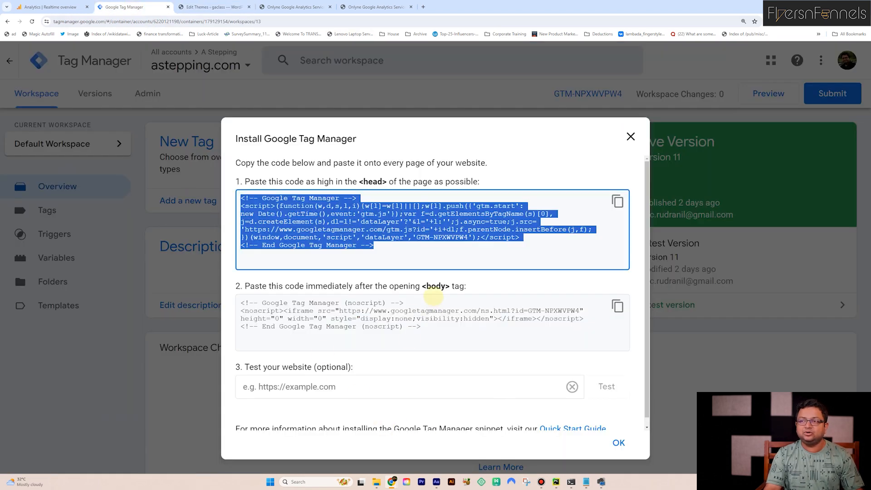
left_click(618, 306)
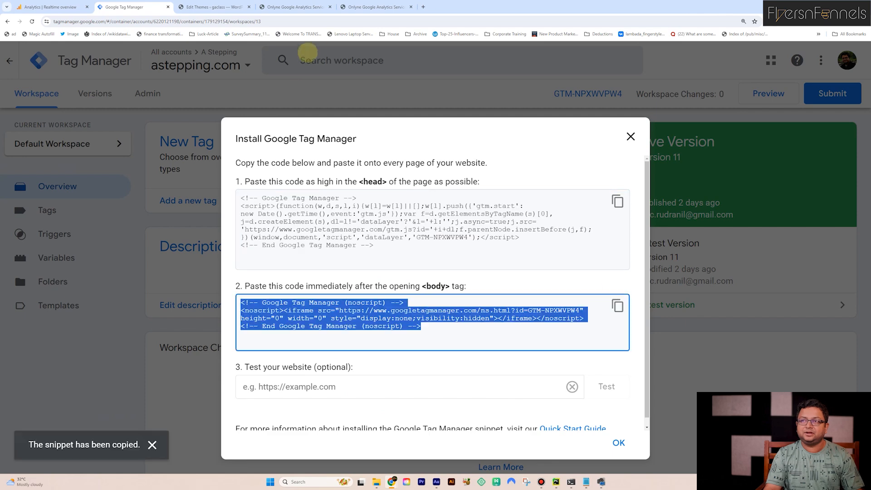
left_click(213, 6)
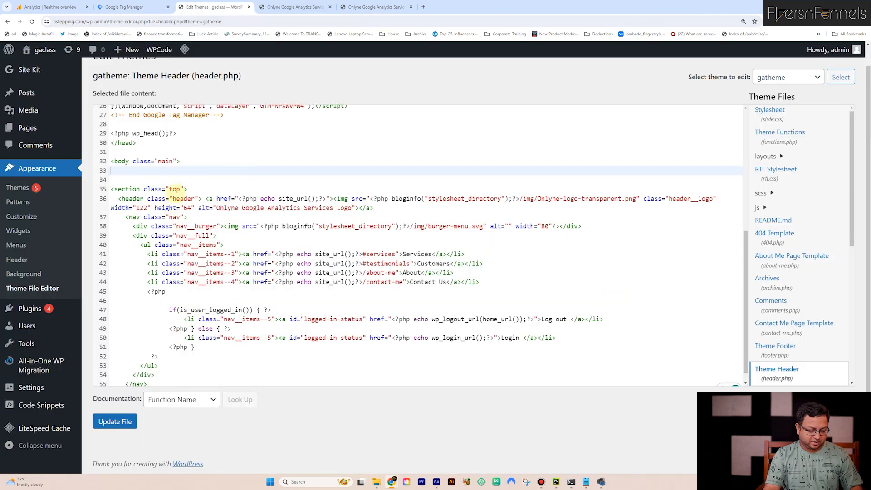
key("ctrl+v")
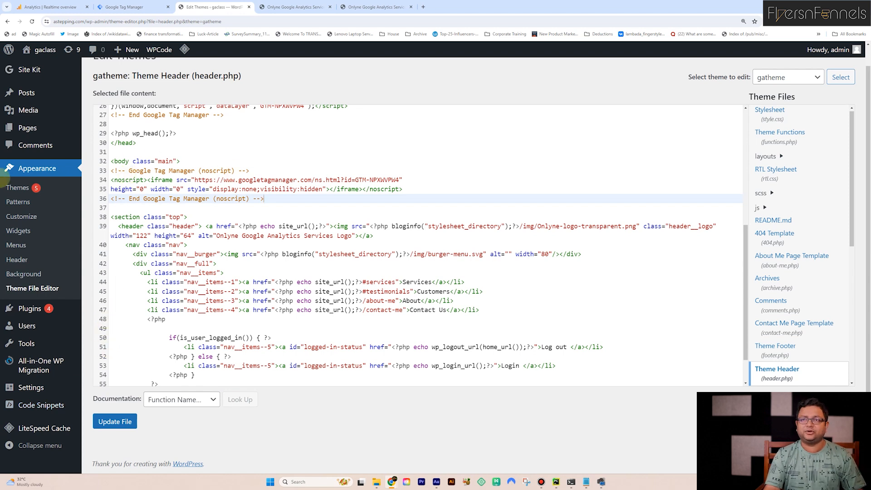
Step: Leave the theme editor without saving the header.php edits, dismiss the Key Metrics survey and open Site Kit's settings
mouse_move(46, 75)
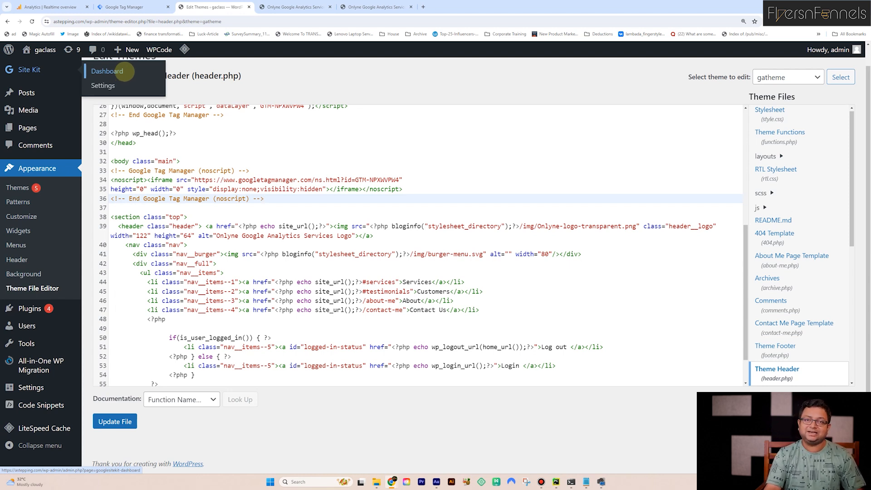
left_click(107, 71)
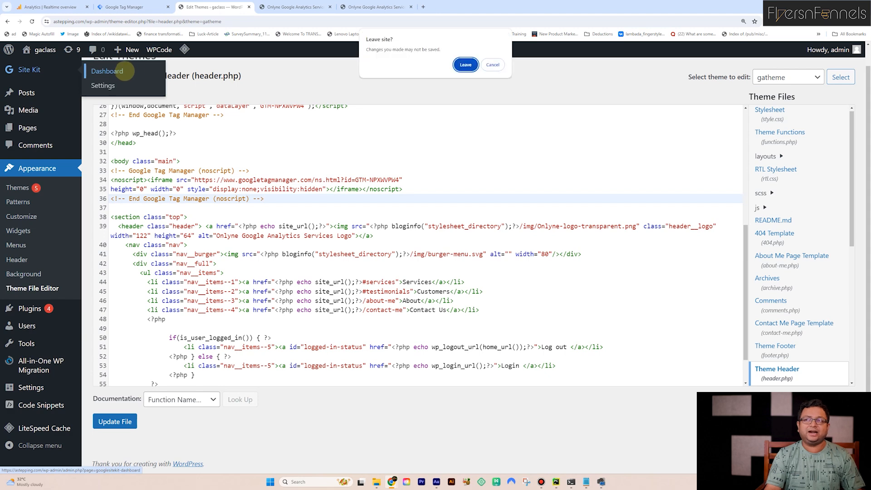
left_click(466, 65)
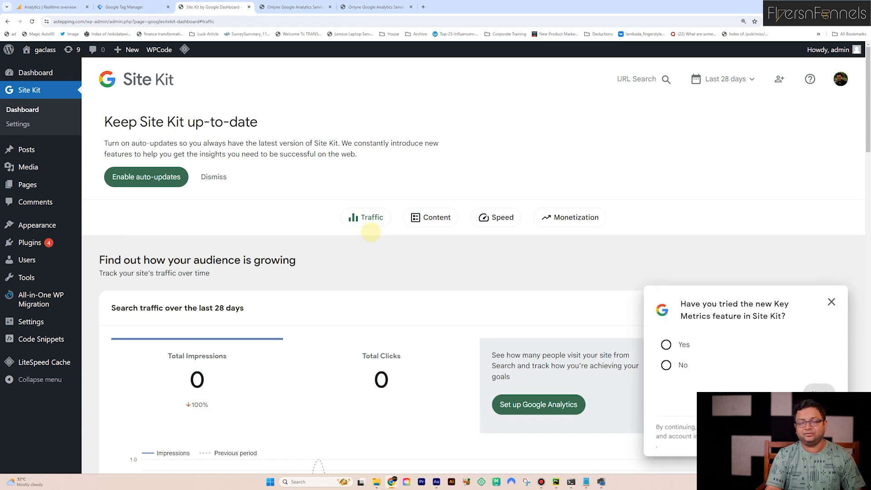
scroll(326, 198, "down", 2)
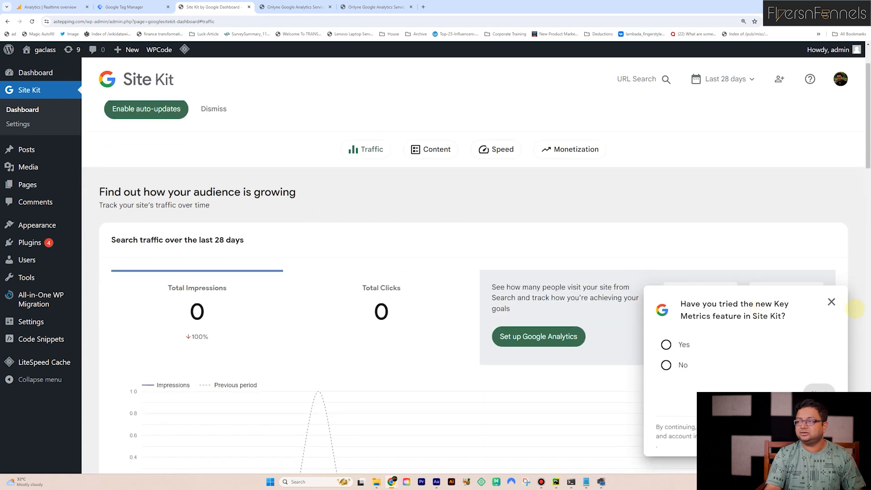
left_click(832, 301)
left_click(18, 124)
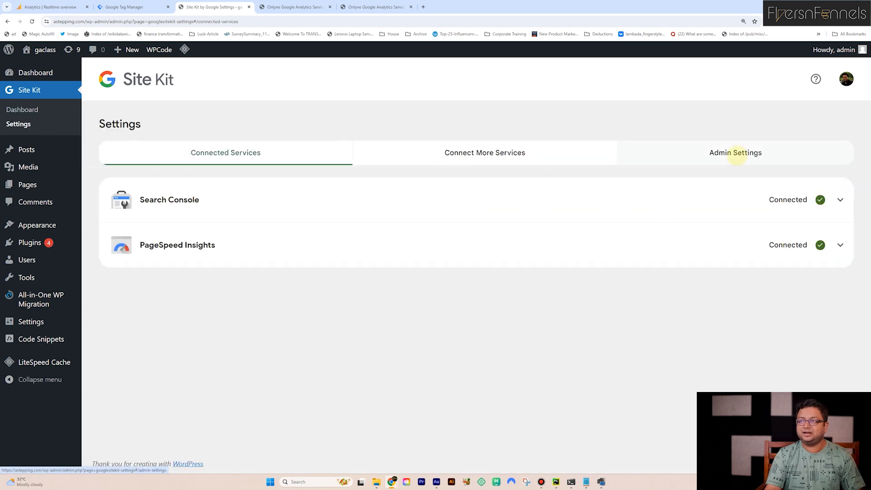
Step: Find Tag Manager among Site Kit's additional services and start its setup
left_click(737, 153)
left_click(457, 159)
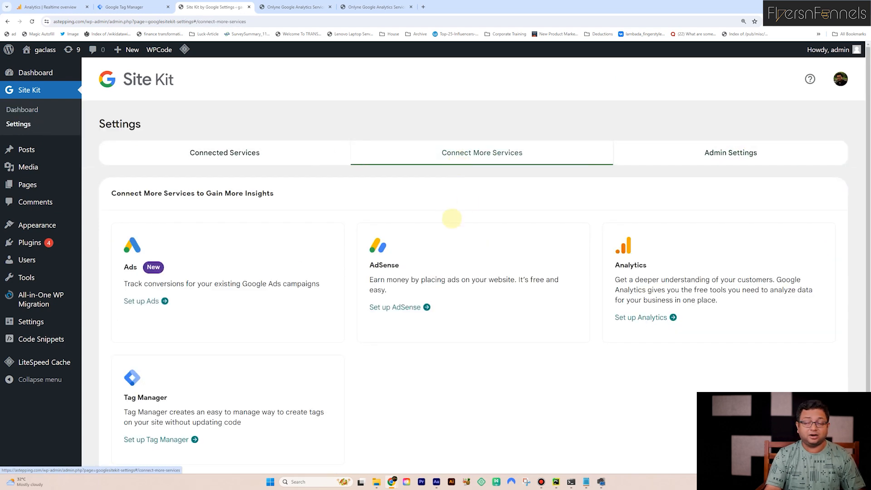
scroll(449, 219, "down", 2)
scroll(392, 246, "up", 1)
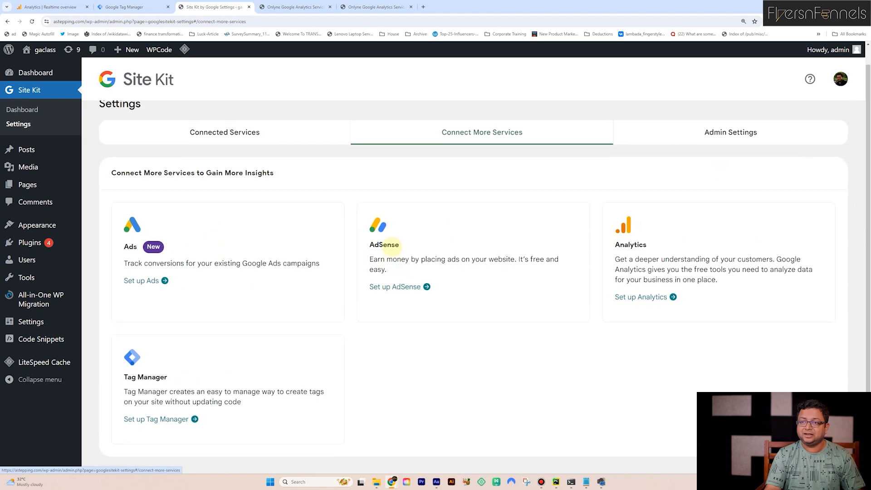
scroll(392, 246, "down", 1)
left_click(151, 385)
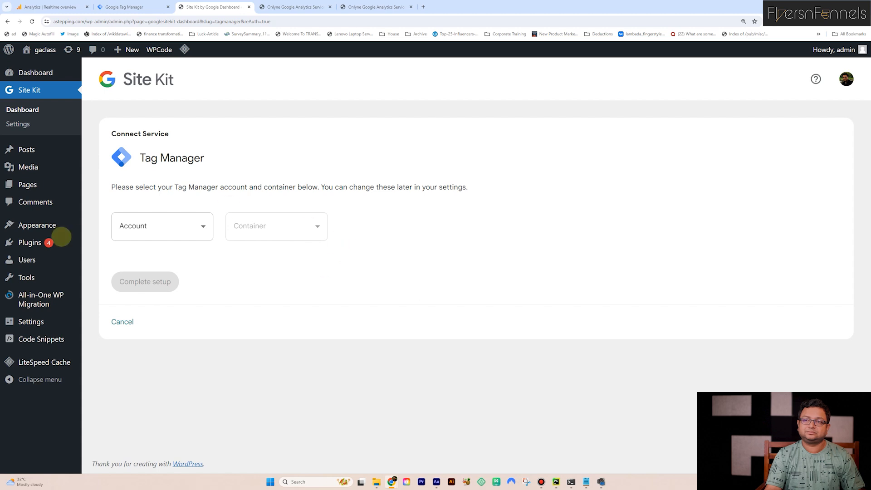
Step: Connect Tag Manager with the A Stepping account and the astepping.com container, and complete the setup
left_click(144, 234)
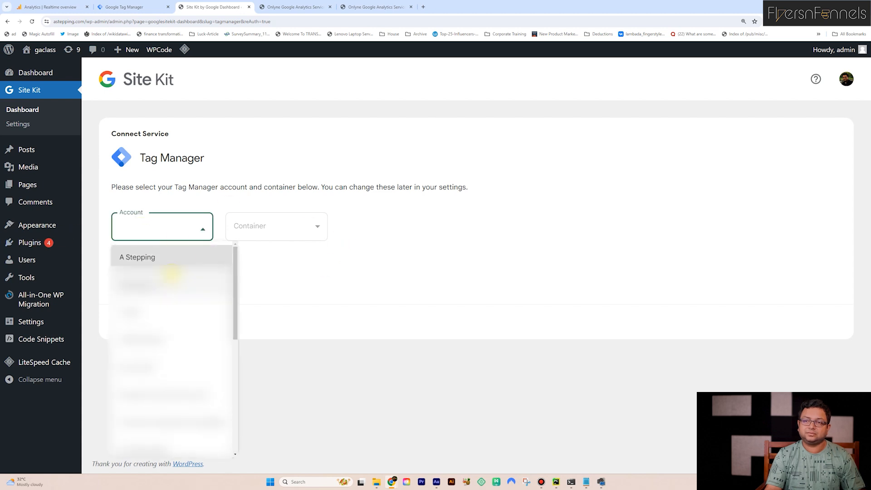
left_click(170, 255)
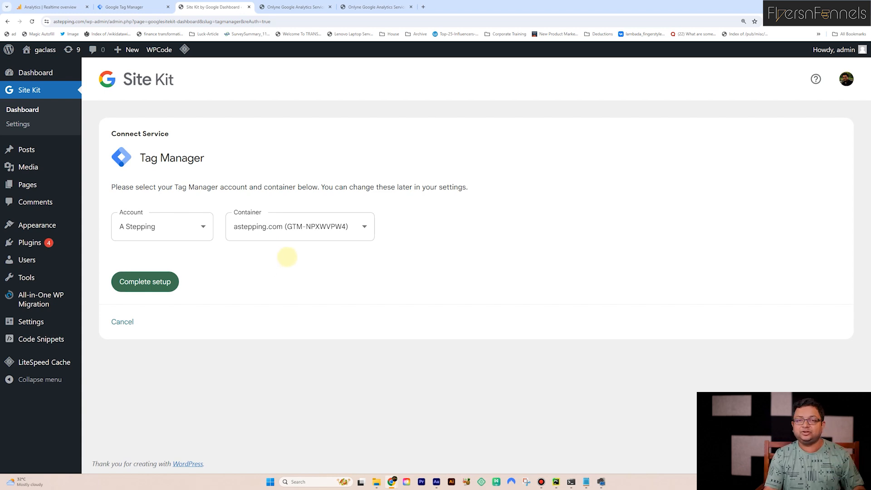
left_click(305, 225)
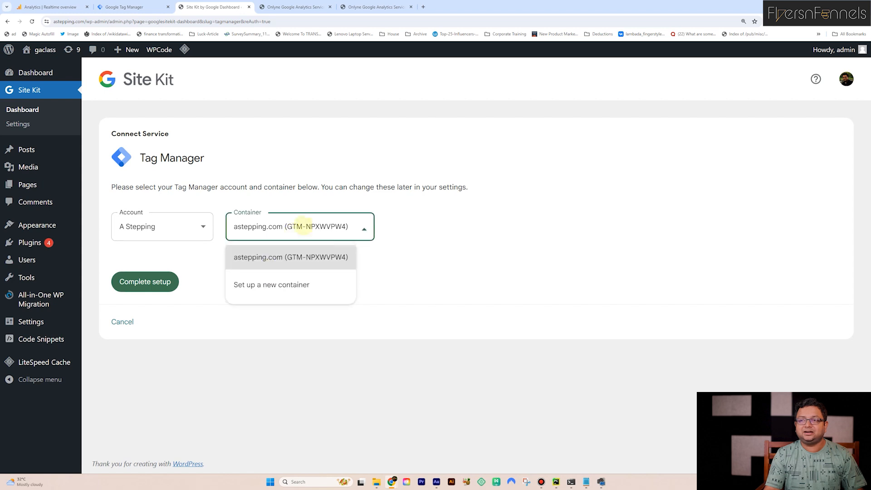
left_click(473, 290)
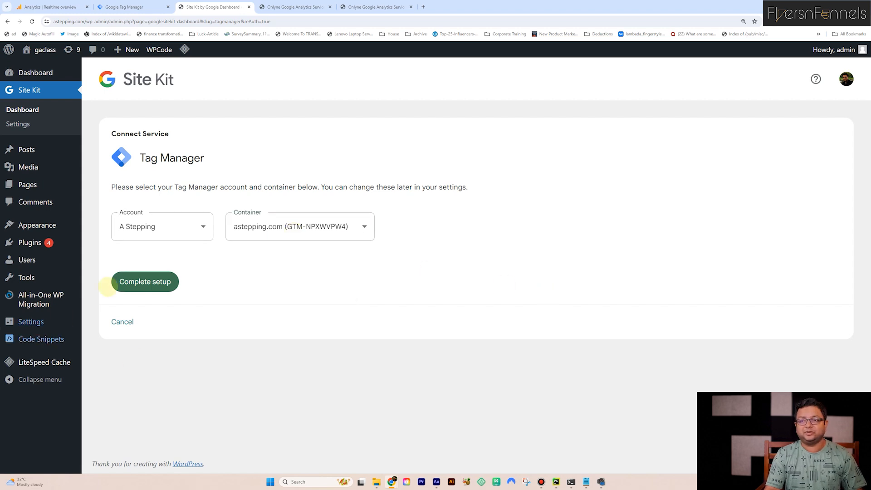
left_click(152, 283)
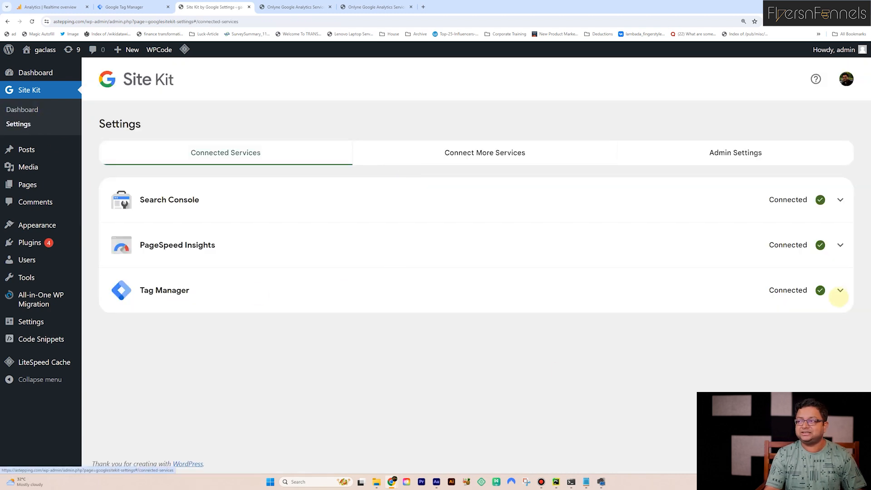
Step: Review the Tag Manager connection details in Site Kit, then glance at the live website and return to Site Kit's settings
left_click(840, 292)
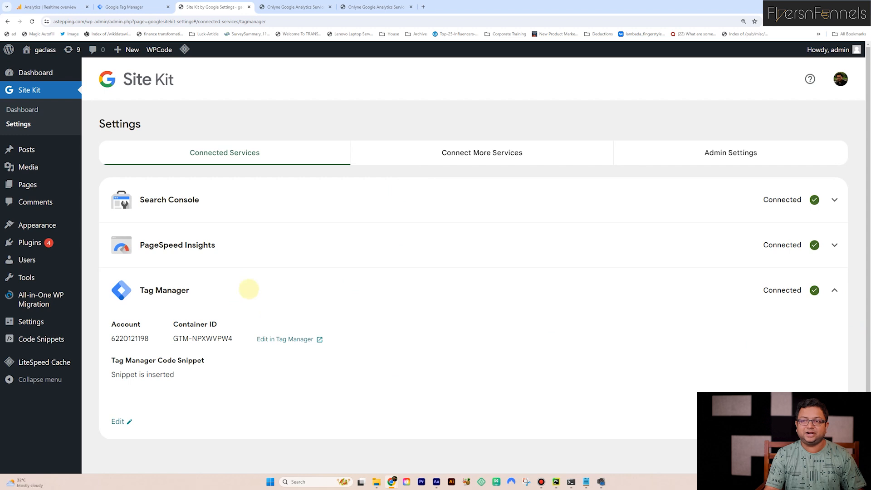
left_click(268, 289)
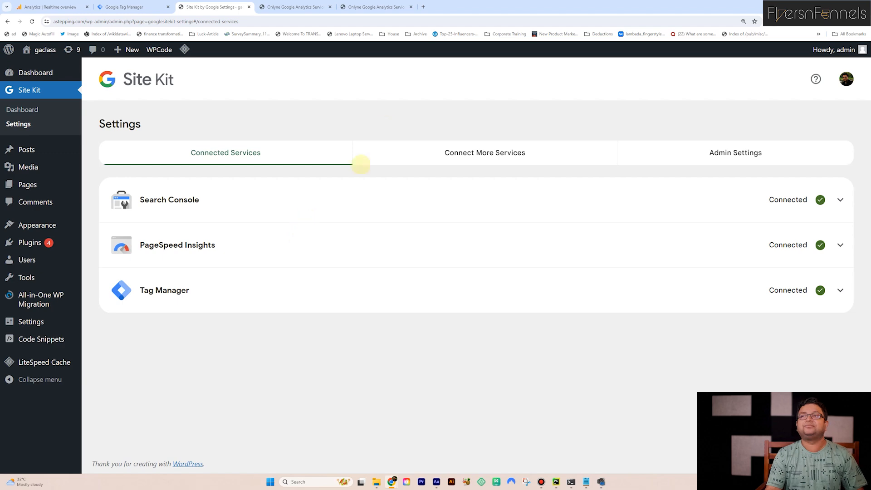
left_click(295, 7)
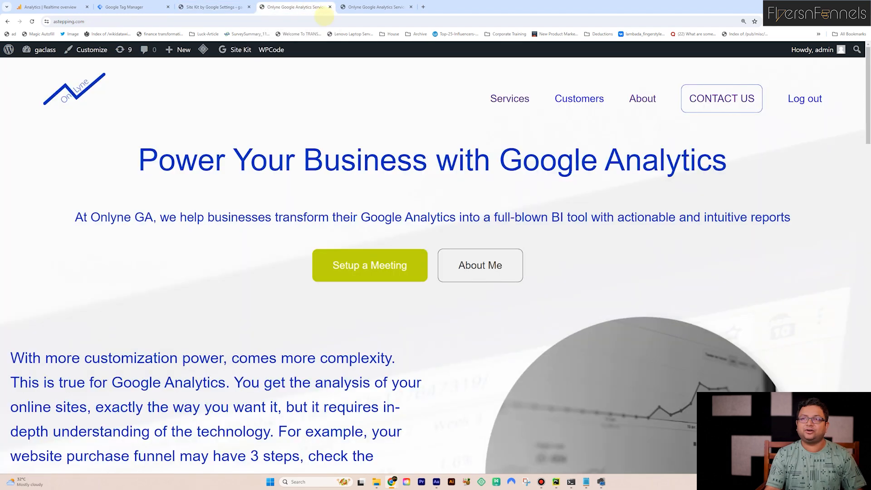
left_click(214, 7)
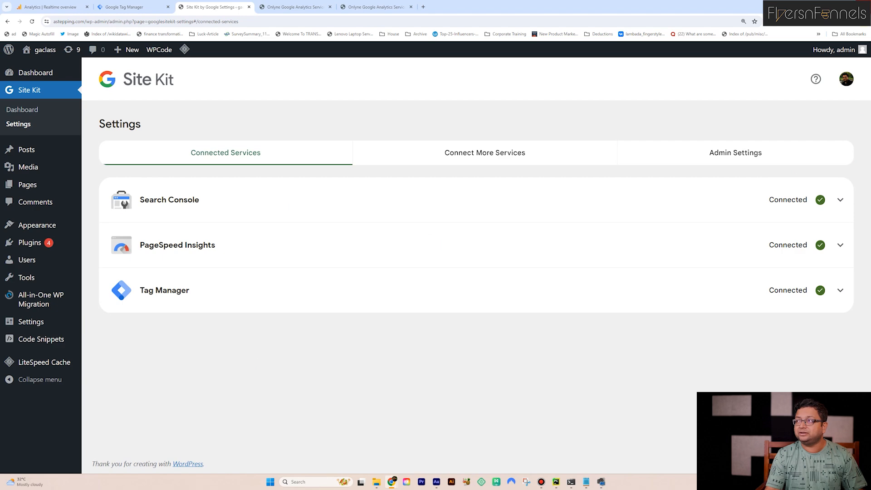
Step: Open an incognito window and load the astepping.com home page as a logged-out visitor
left_click(864, 22)
left_click(780, 53)
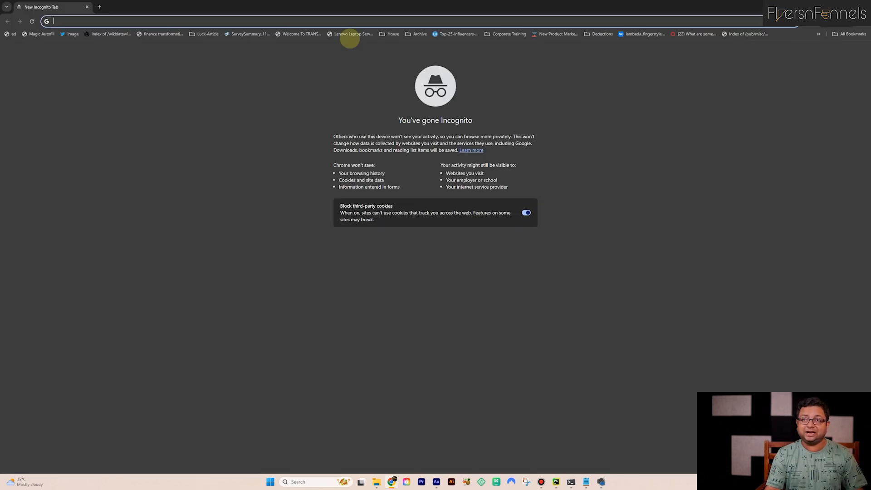
type("astep")
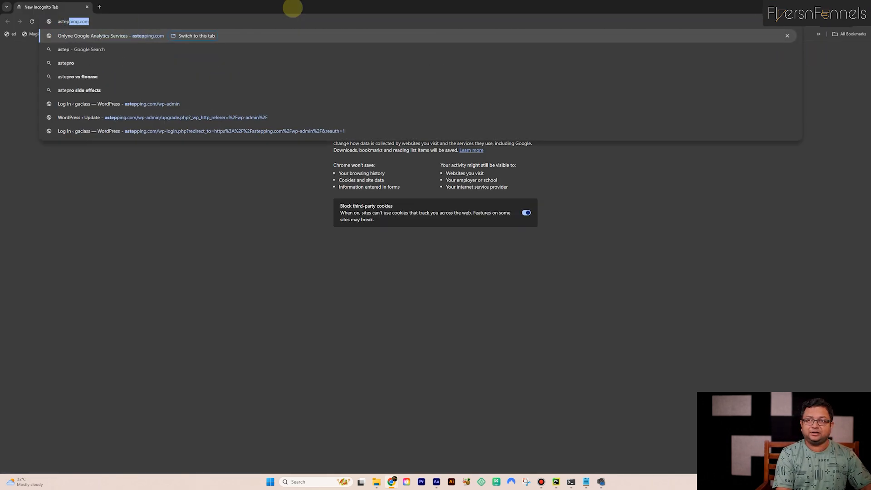
key("Return")
right_click(692, 256)
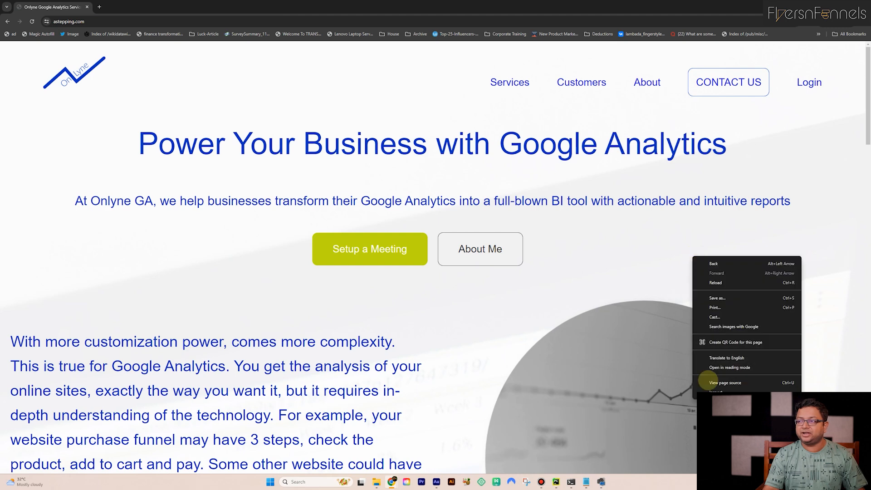
left_click(637, 336)
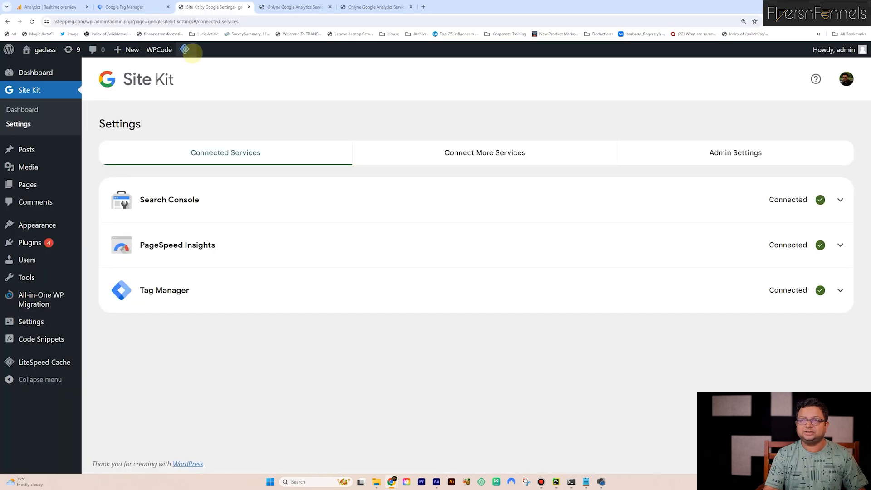
Step: Purge all LiteSpeed caches of the WordPress site
mouse_move(184, 49)
left_click(207, 108)
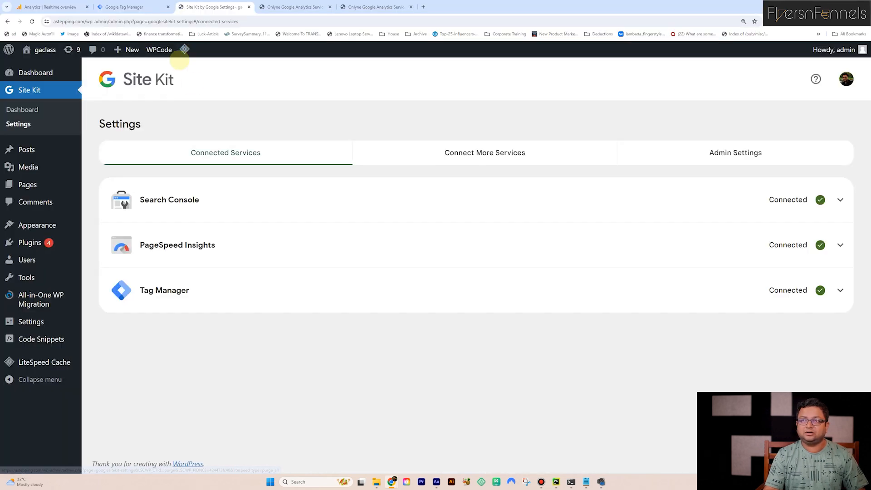
left_click(194, 105)
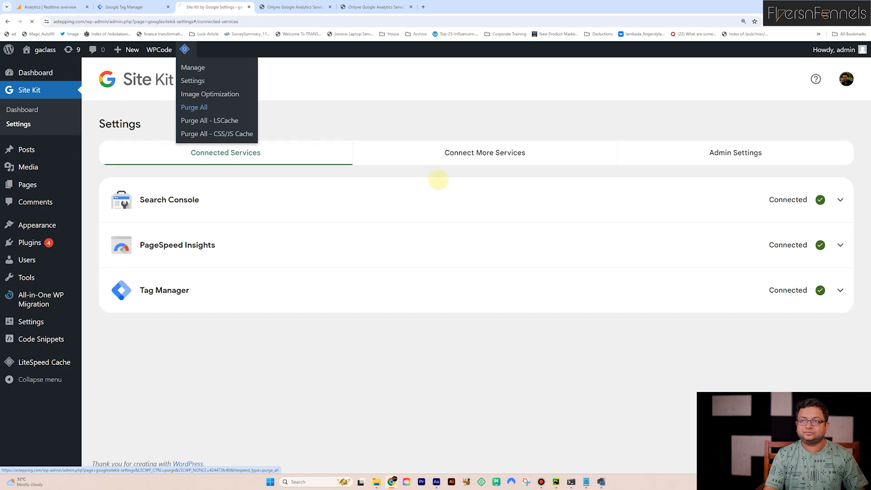
Step: Switch back to the incognito window, reload the astepping.com home page and open its HTML in the developer tools
key("alt+Tab")
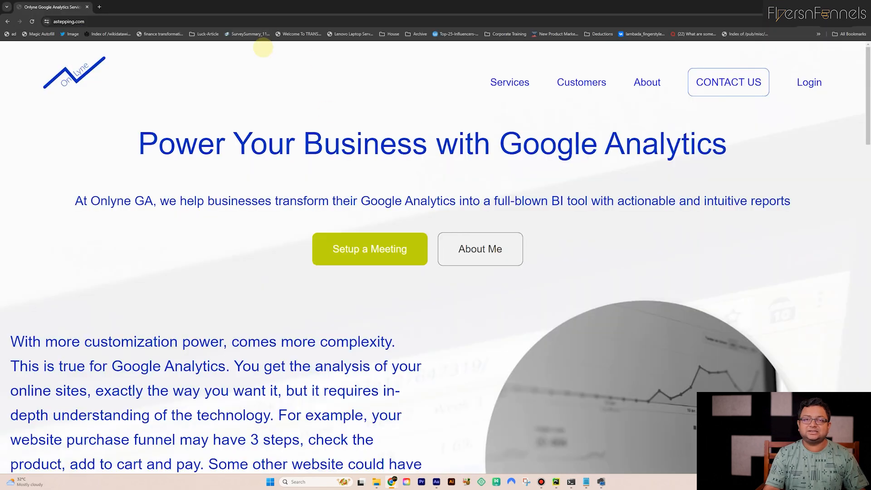
right_click(229, 146)
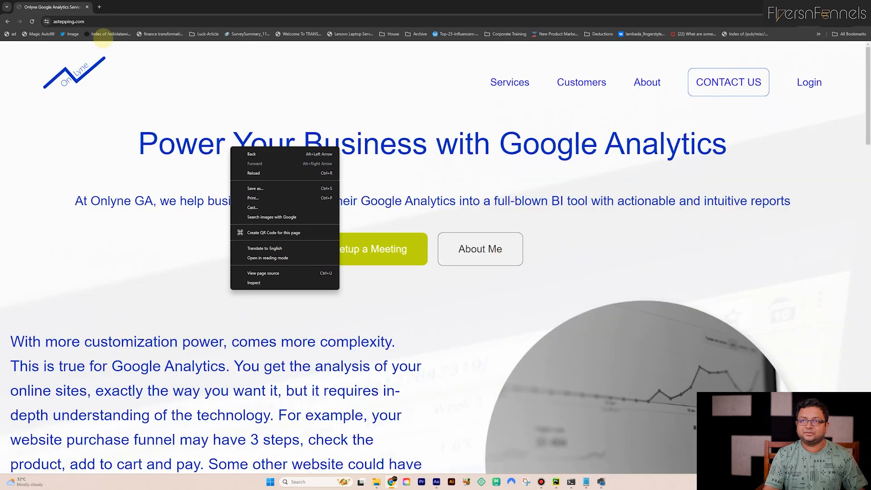
left_click(32, 21)
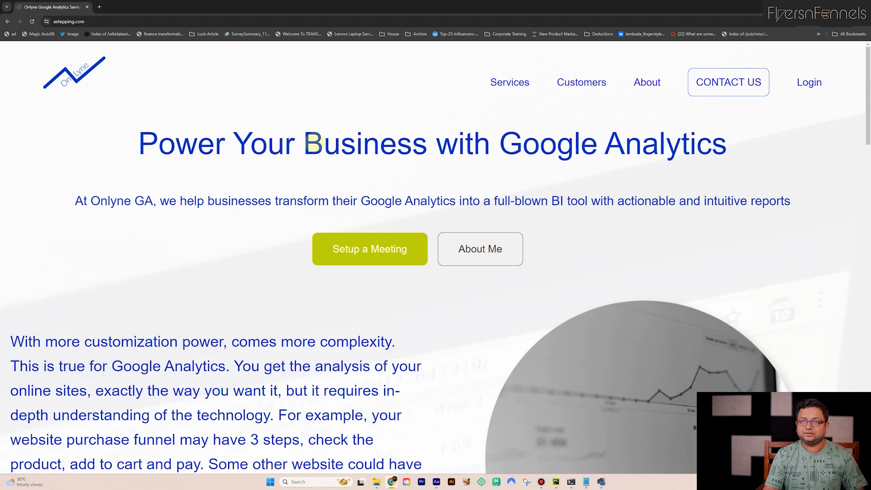
right_click(209, 103)
left_click(271, 239)
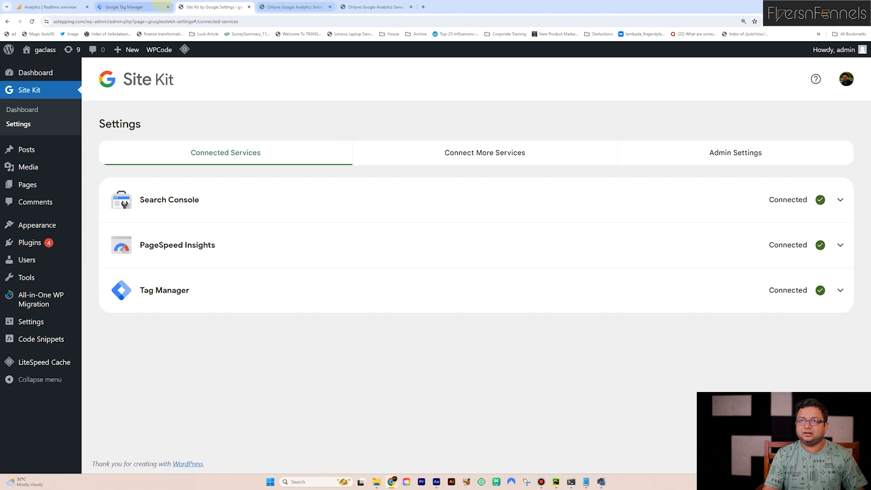
Step: Switch to Google Tag Manager, close the installation instructions and copy the astepping.com container ID
left_click(159, 7)
left_click(758, 171)
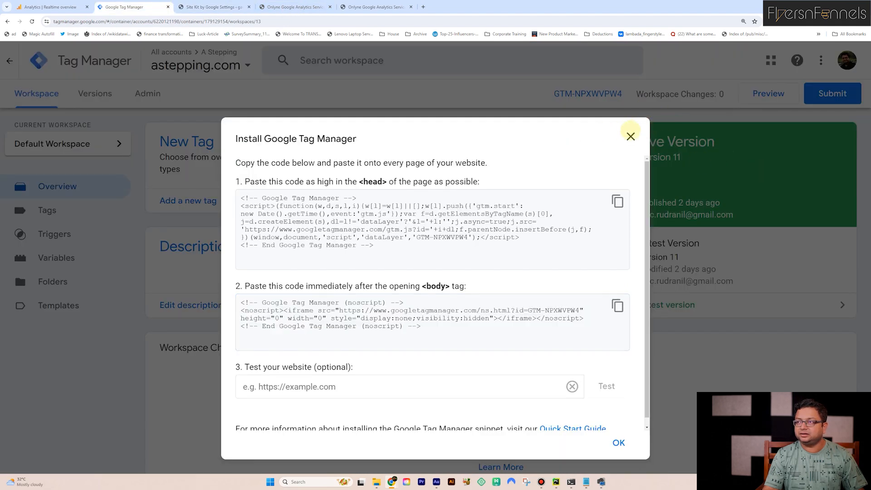
left_click(631, 135)
left_click_drag(618, 93, 547, 93)
key("ctrl+c")
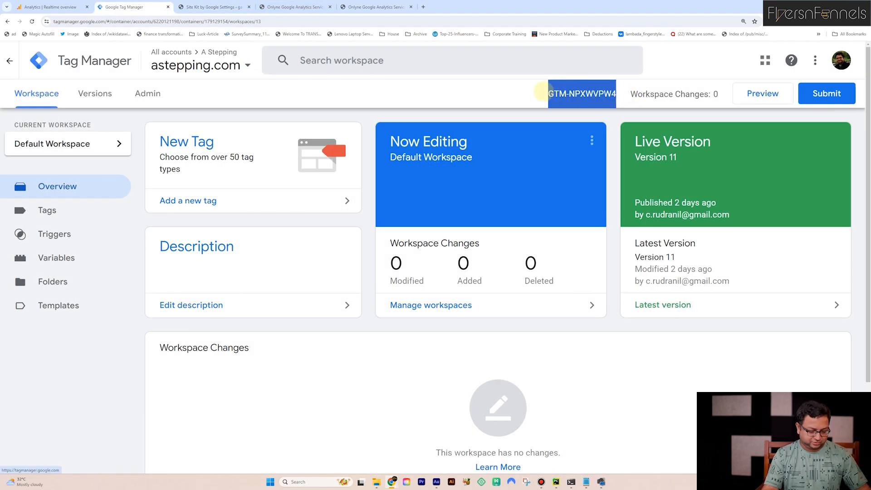
Step: Return to the incognito window and search the home page's HTML for the copied container ID
key("alt+Tab")
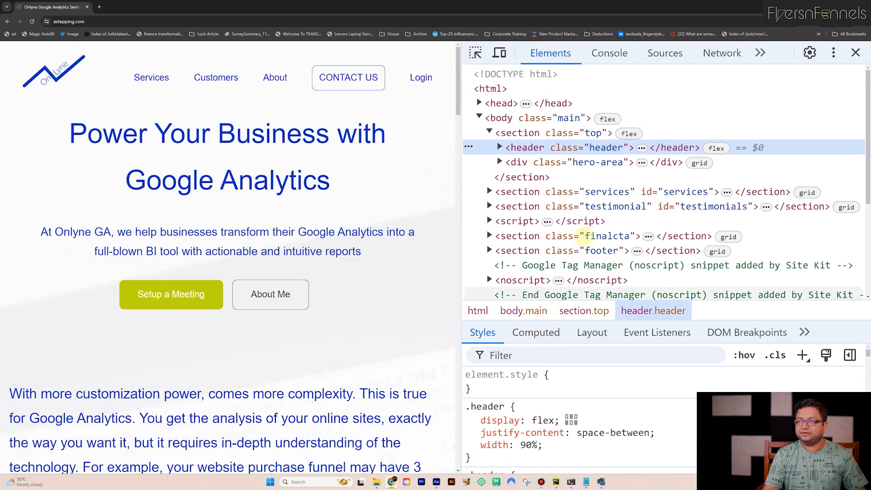
left_click(652, 161)
key("ctrl+f")
key("ctrl+v")
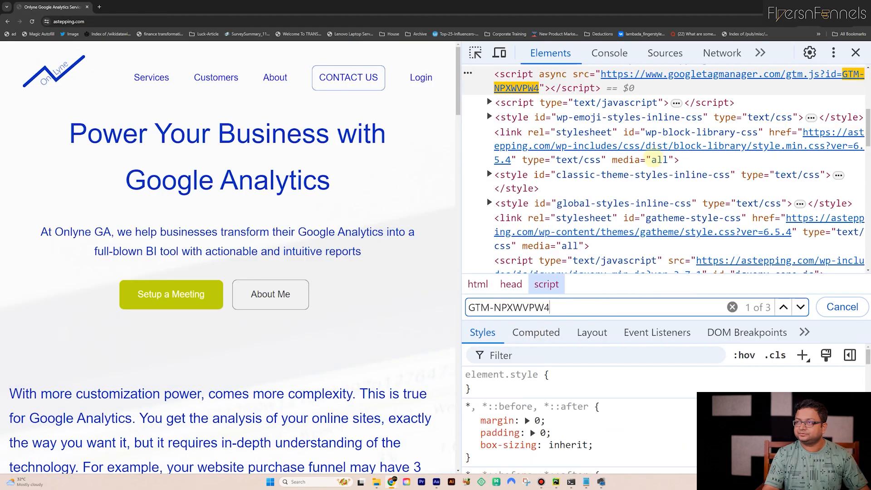
scroll(614, 150, "up", 2)
scroll(590, 158, "up", 1)
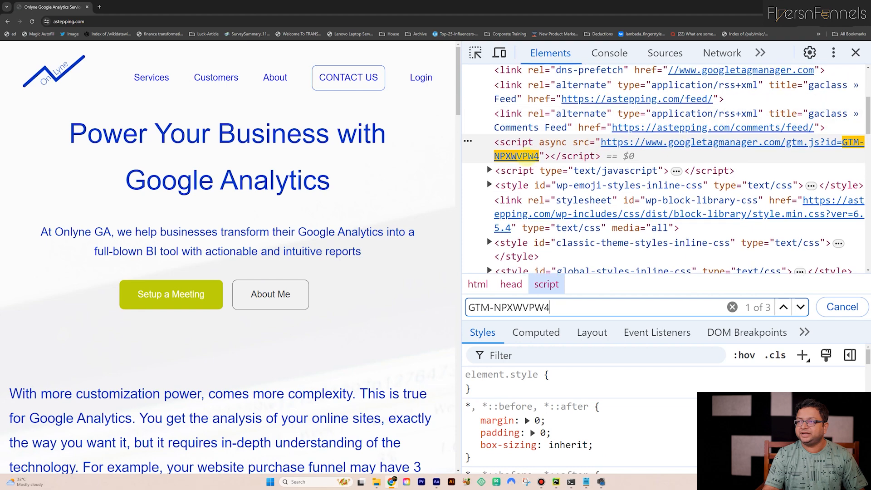
Step: Examine the scripts in the home page's head, including the gtm.js script address and its container ID
left_click(482, 171)
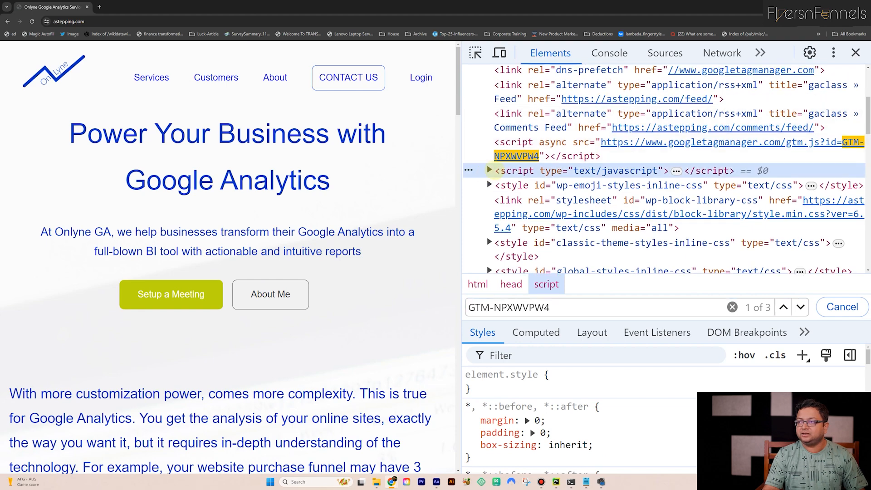
left_click(490, 171)
scroll(585, 150, "down", 3)
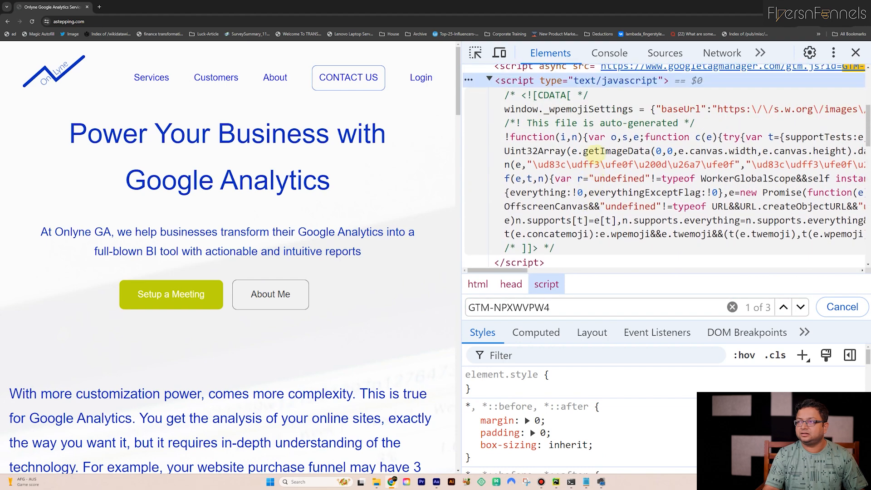
scroll(590, 151, "up", 5)
left_click(563, 218)
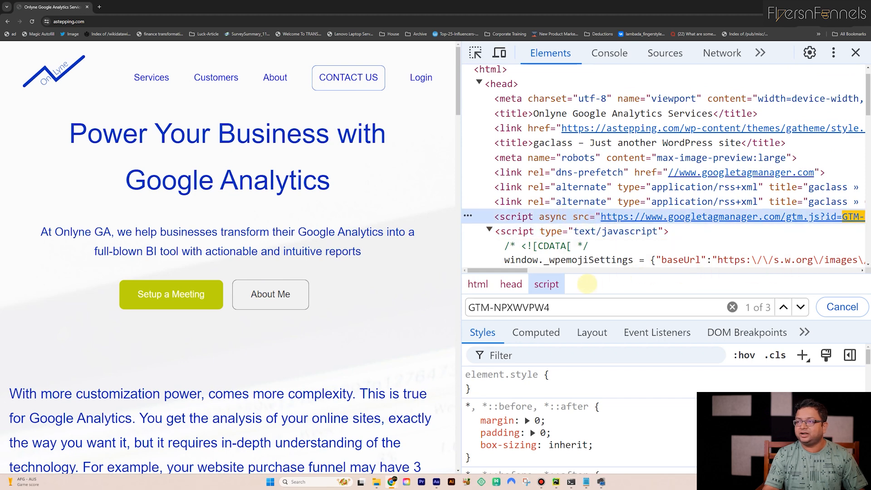
left_click_drag(497, 270, 535, 270)
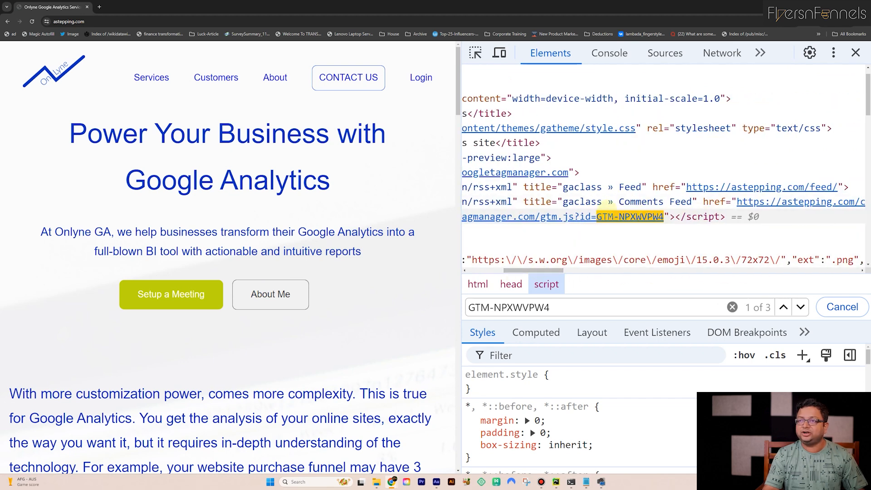
Step: Open the site's About page and search its HTML for the same container ID to examine the Tag Manager snippet
left_click(274, 77)
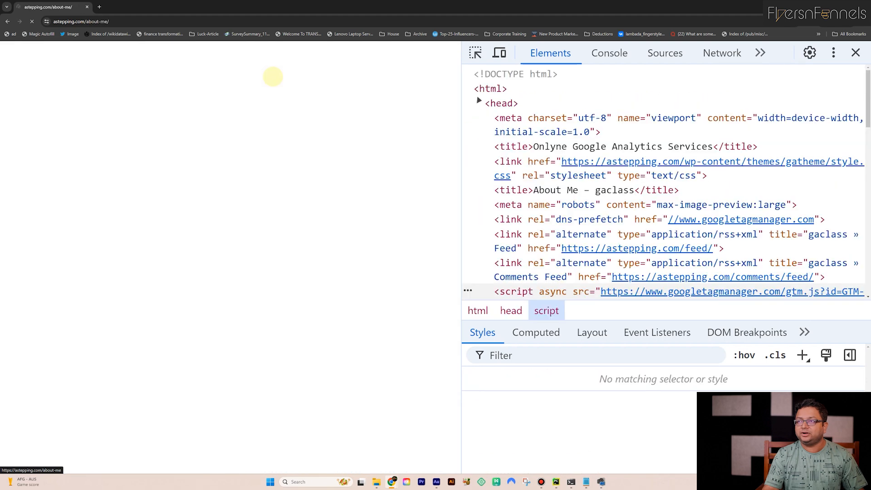
left_click(735, 90)
key("ctrl+f")
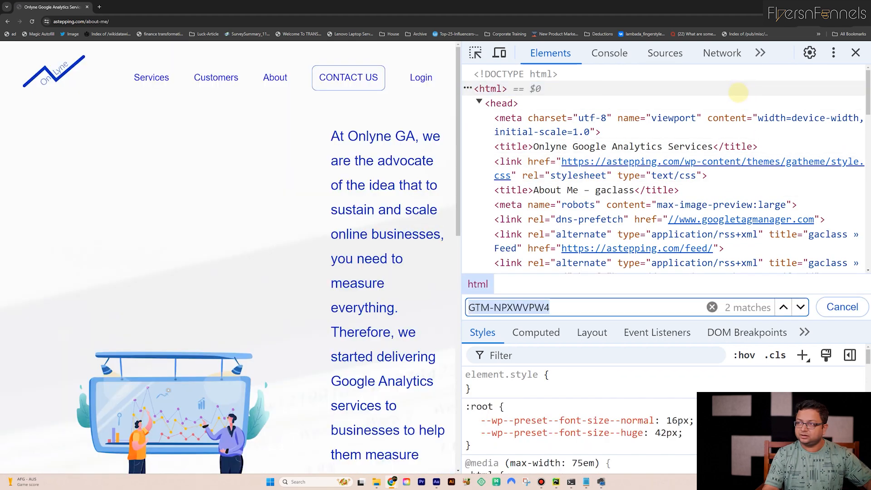
key("Return")
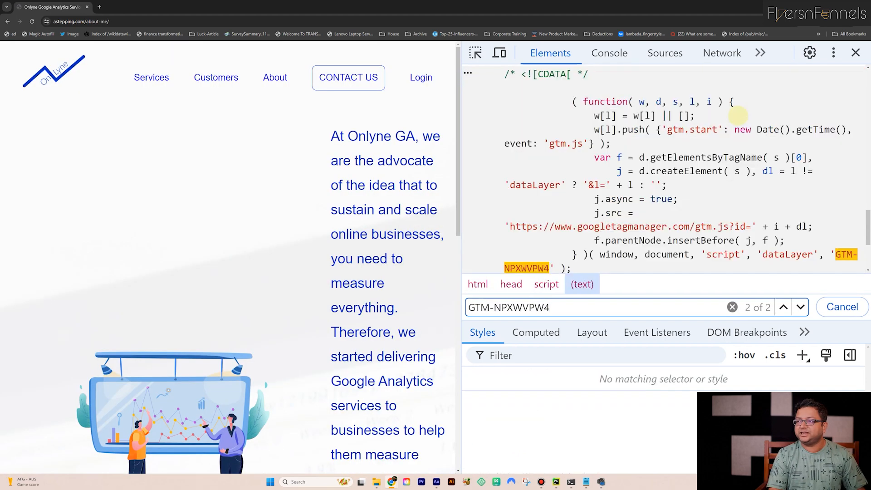
scroll(654, 135, "down", 2)
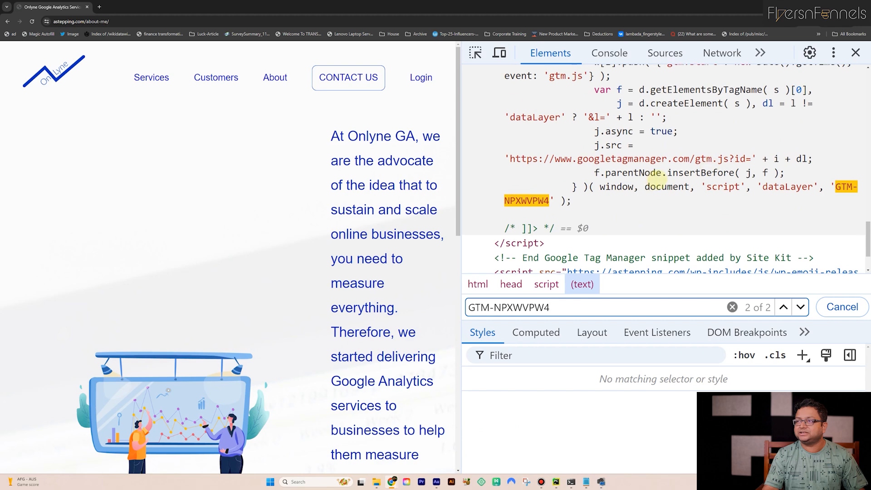
Step: Review the Site Kit Tag Manager snippet in the About page's HTML from its opening comment down to its container ID
scroll(635, 159, "up", 5)
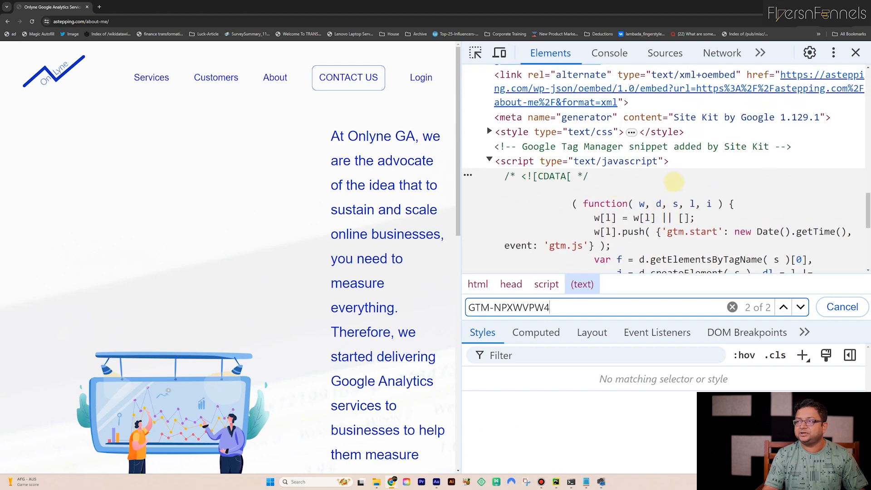
scroll(674, 182, "down", 4)
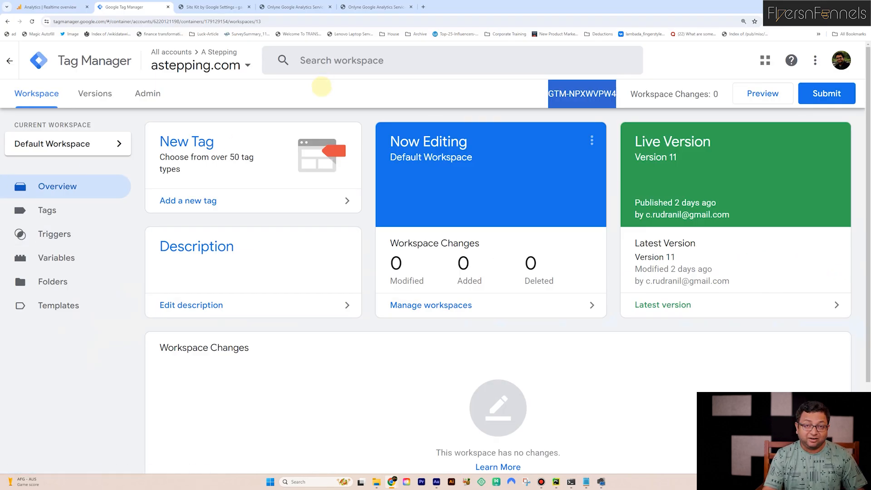
left_click(321, 78)
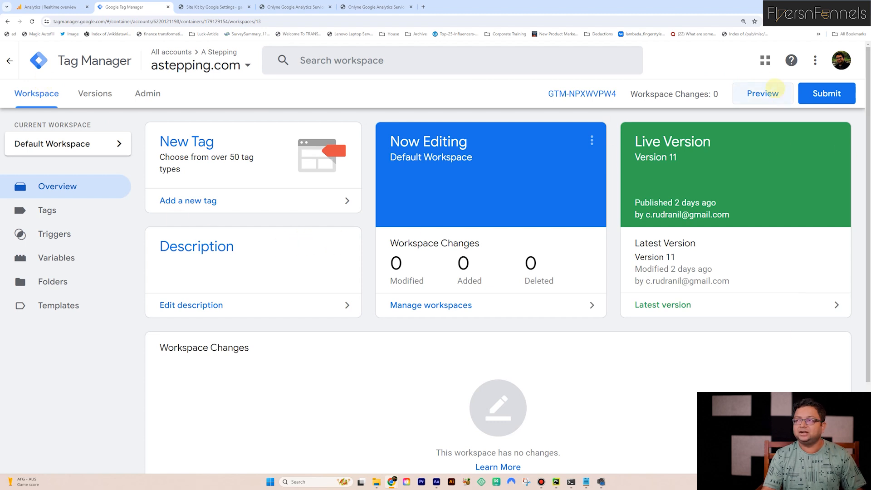
left_click(764, 89)
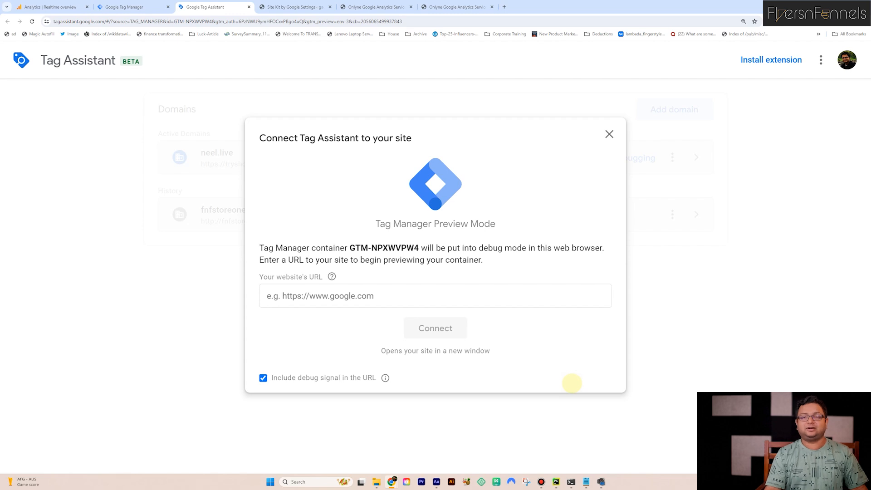
left_click(354, 297)
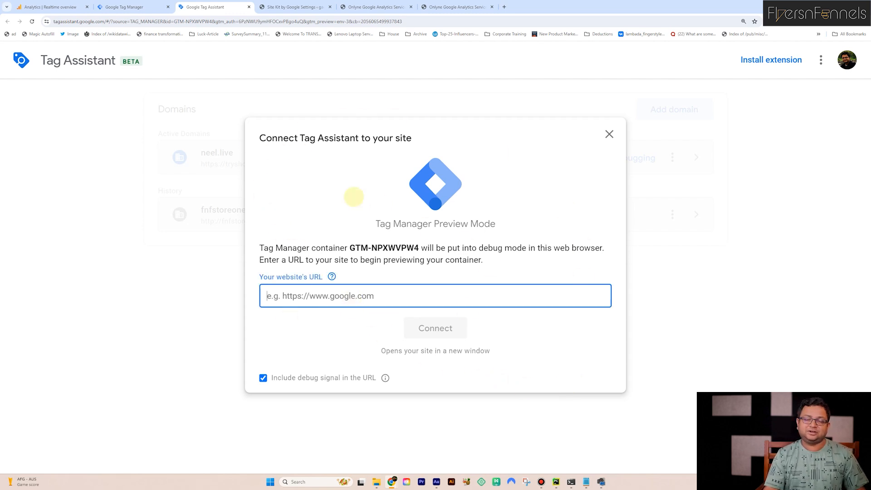
left_click(293, 280)
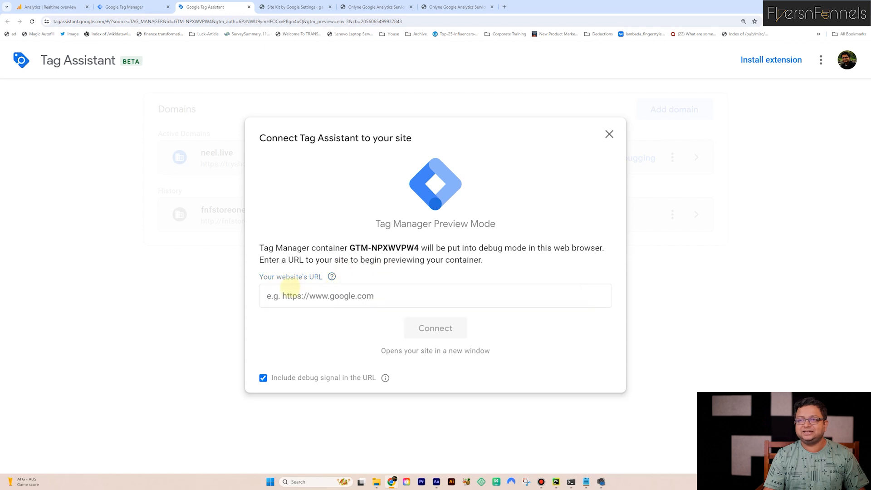
left_click(319, 302)
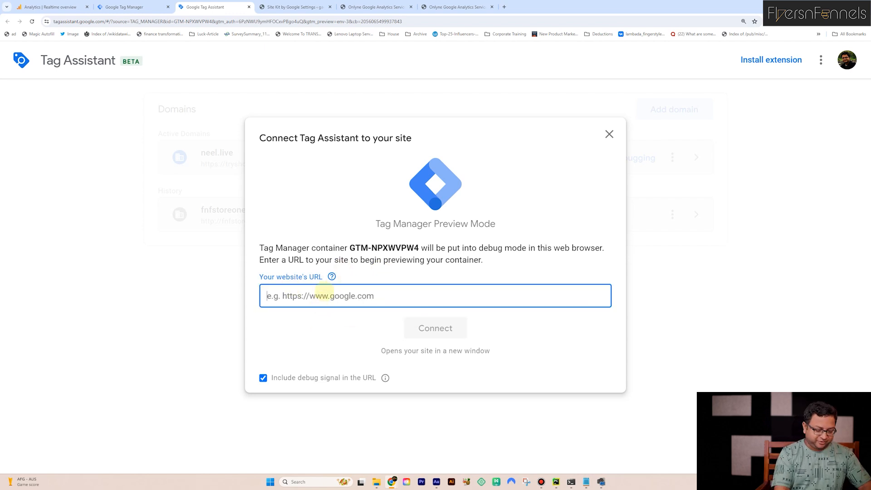
type("https:")
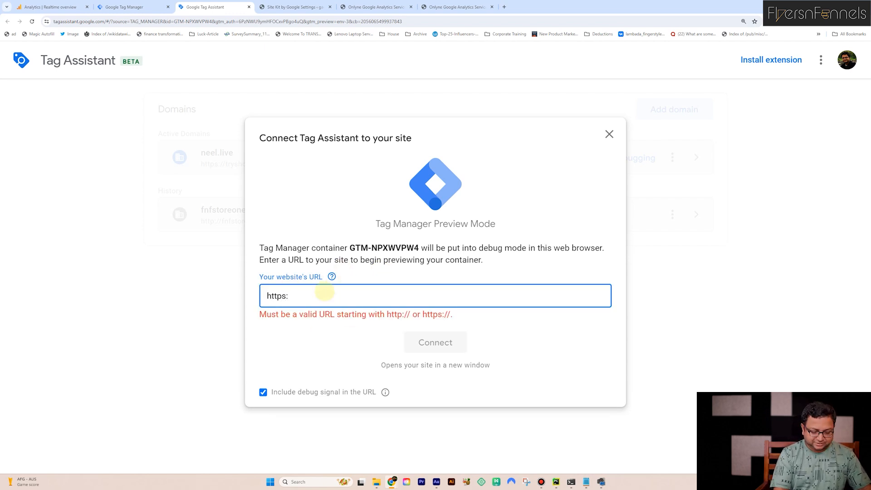
type("//www.astepping.com")
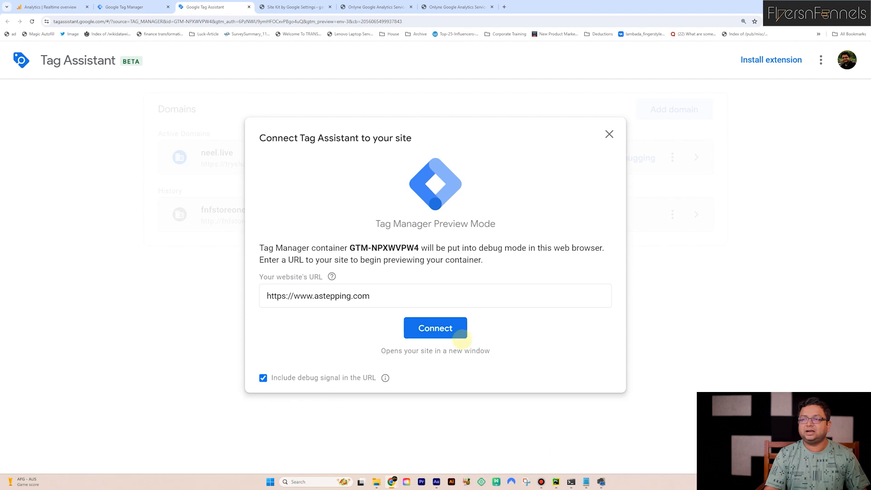
left_click(459, 333)
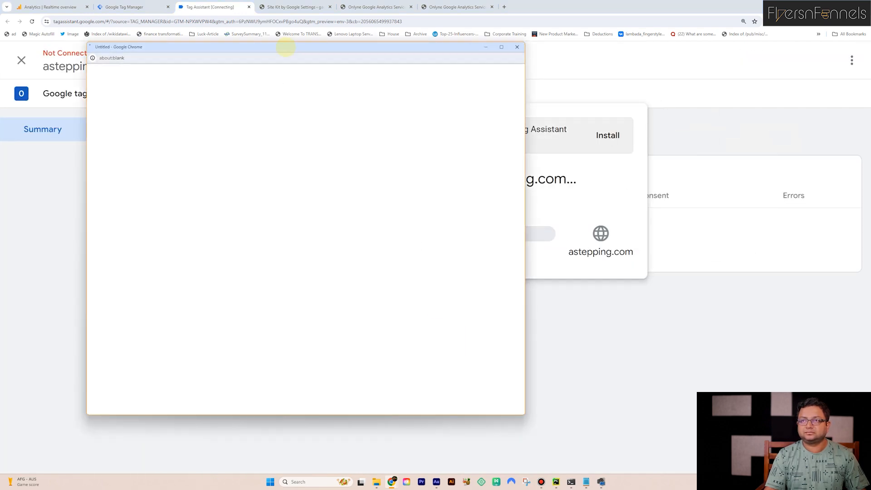
Step: Move the debug site window aside and bring Tag Assistant forward to examine the container summary
left_click_drag(285, 46, 580, 32)
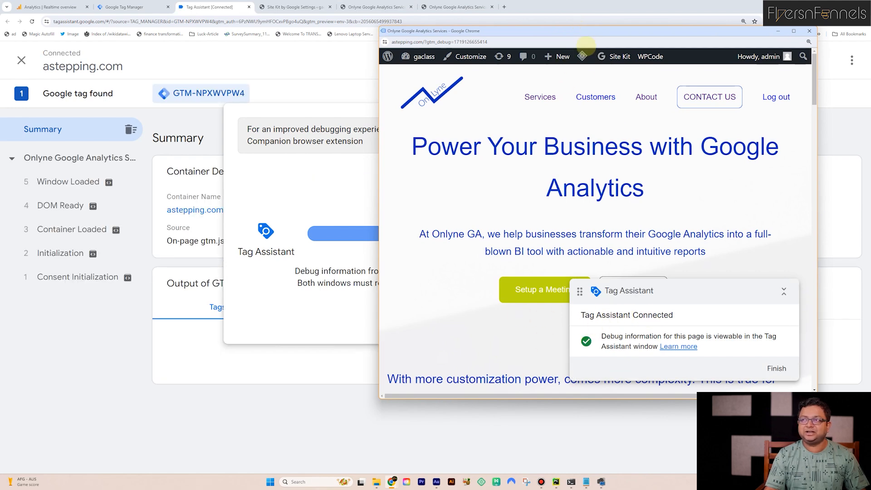
left_click_drag(590, 37, 605, 50)
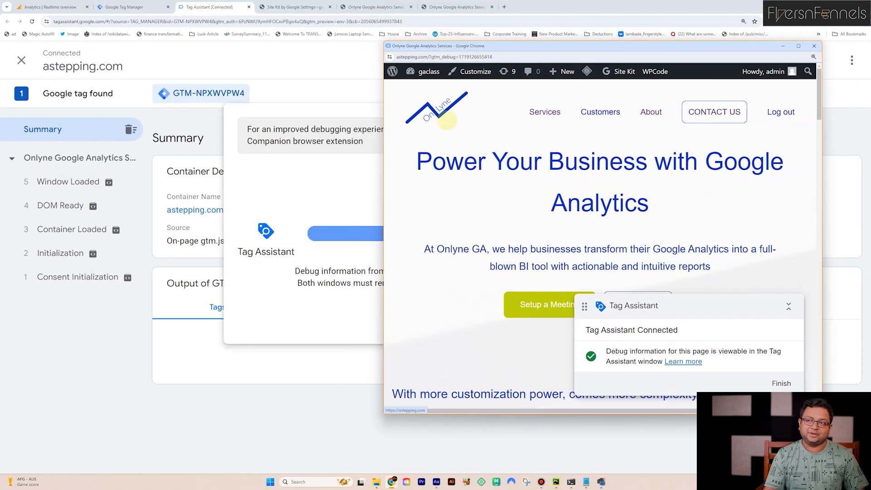
left_click(136, 298)
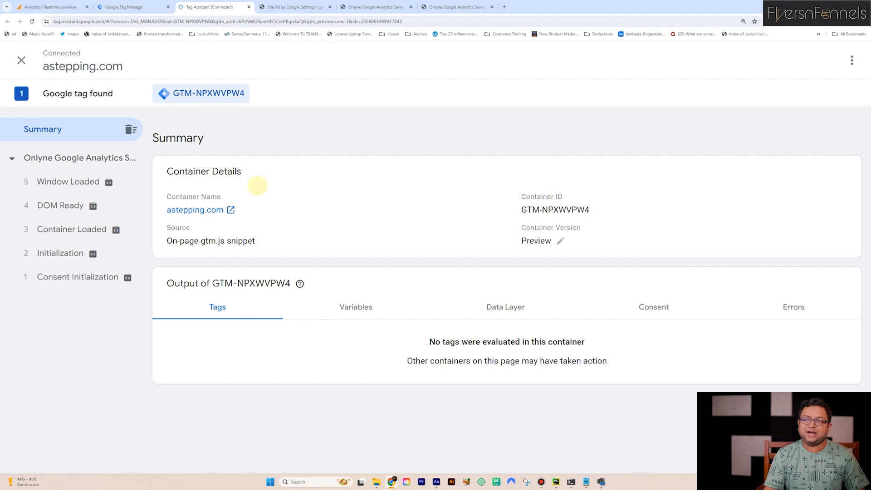
Step: Visit the Services section in the debug site window and inspect the container details of both recorded page loads in Tag Assistant
key("alt+Tab")
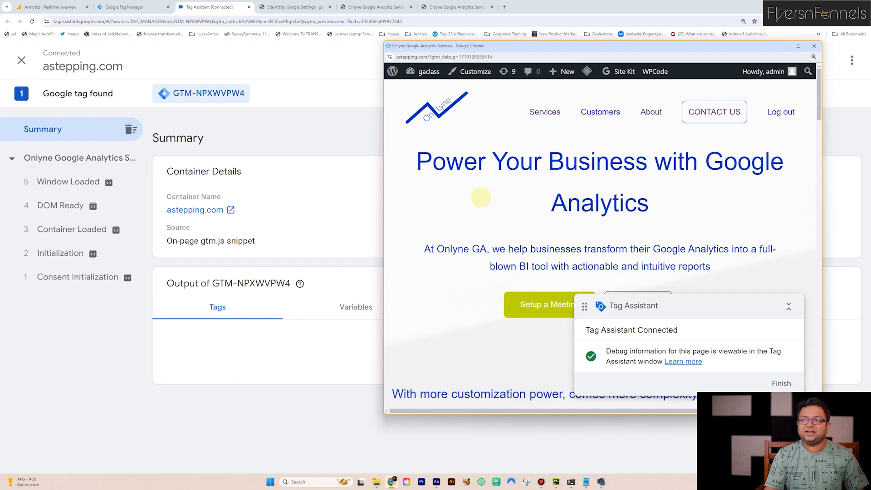
left_click(480, 195)
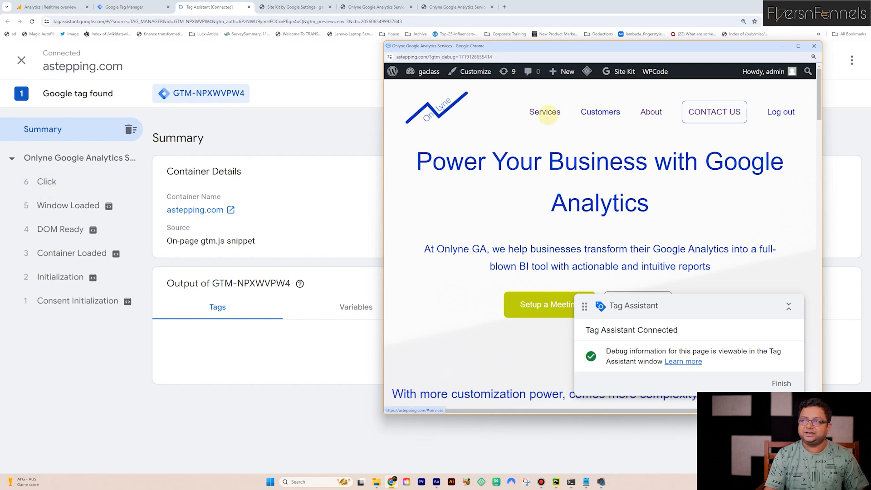
left_click(545, 112)
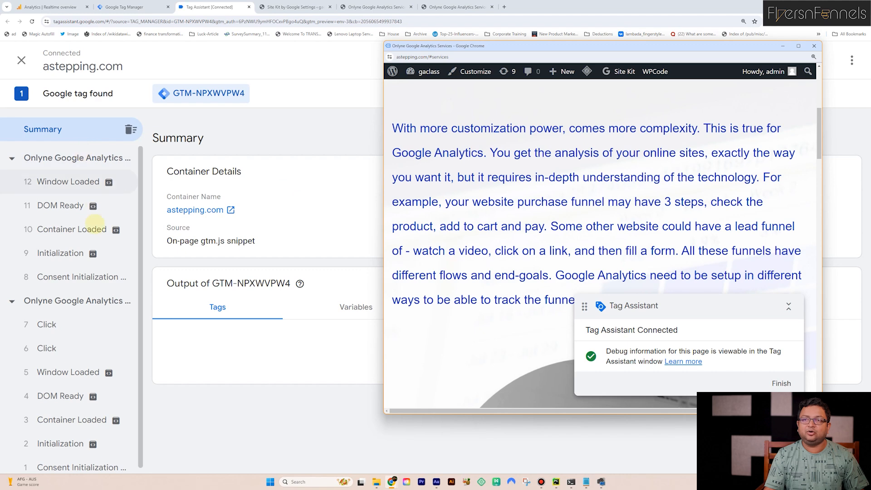
scroll(551, 163, "up", 5)
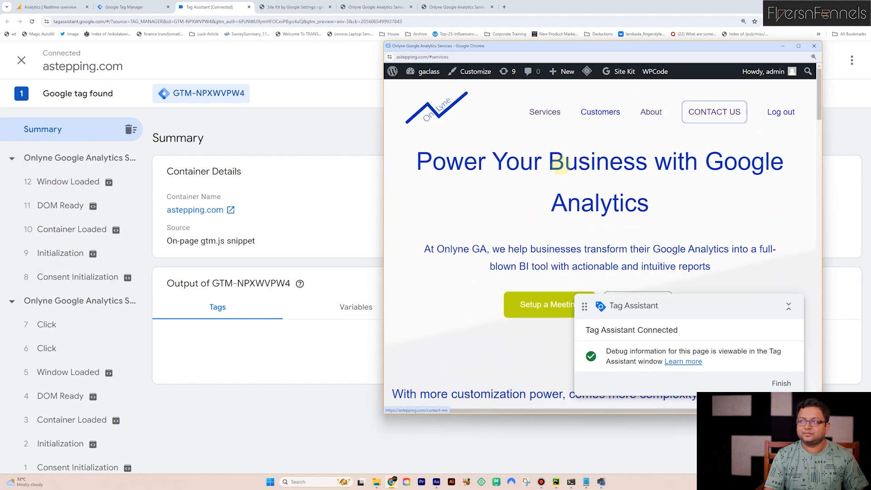
left_click(42, 304)
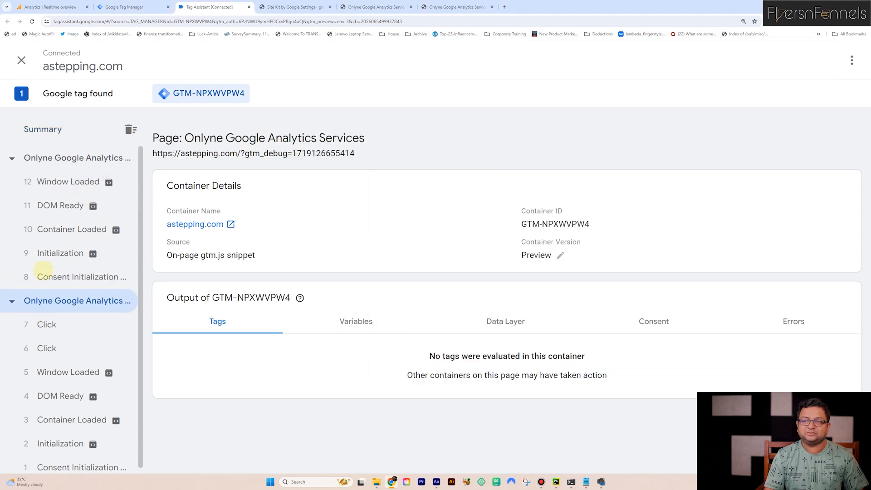
left_click(63, 159)
Step: Open the About page in the debug site window and trigger a click event on its blank area
key("alt+Tab")
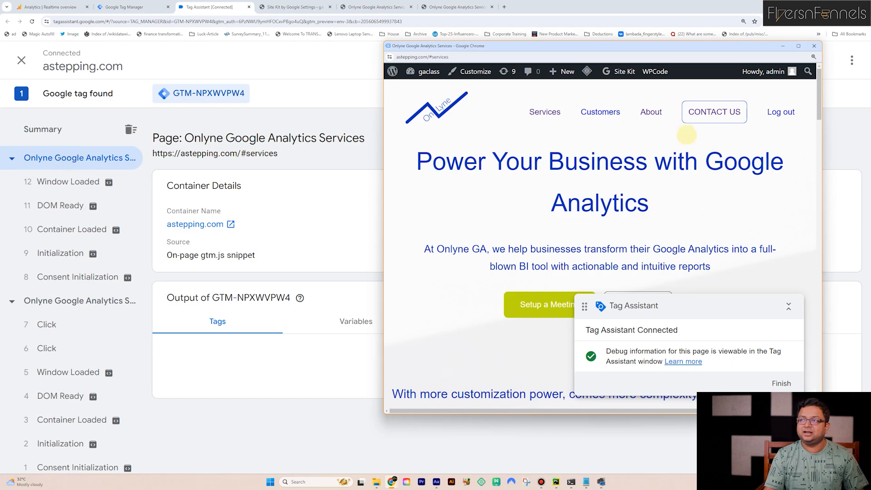
left_click(651, 111)
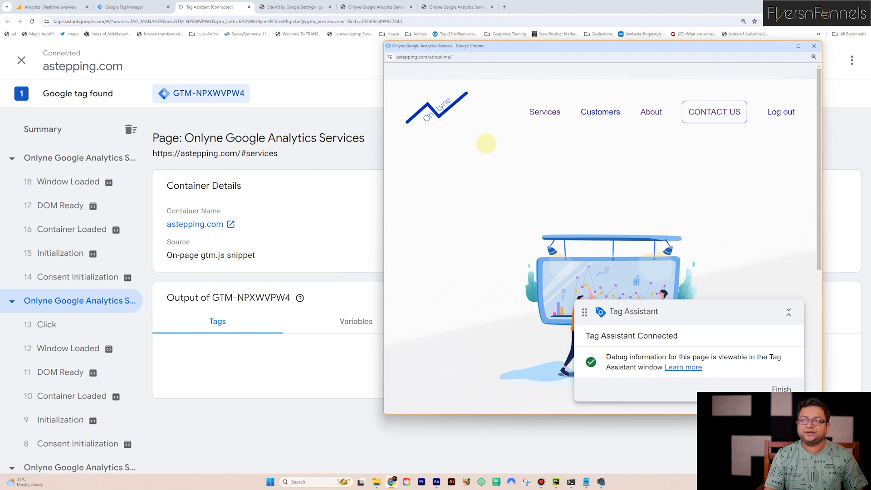
left_click(486, 144)
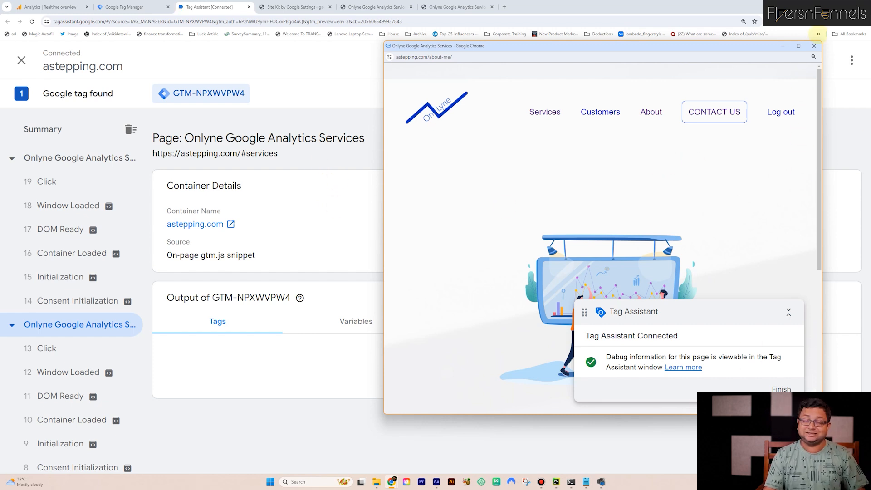
Step: Close the debug site window and the Tag Assistant tab to return to the container workspace
left_click(814, 46)
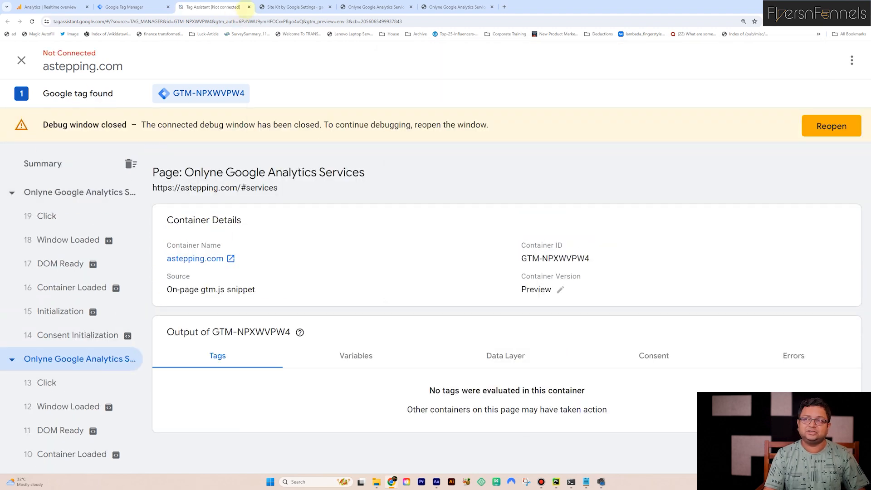
left_click(249, 7)
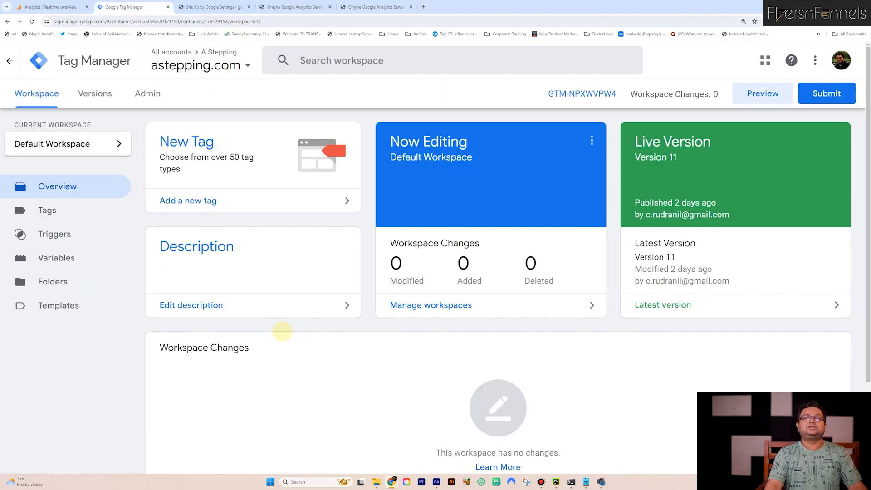
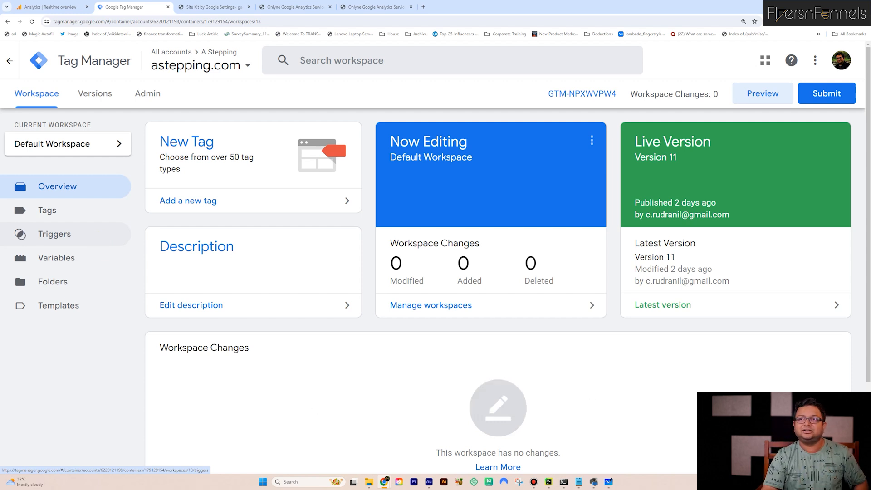
Step: Switch to the incognito window and view the page source of the astepping.com home page
mouse_move(564, 482)
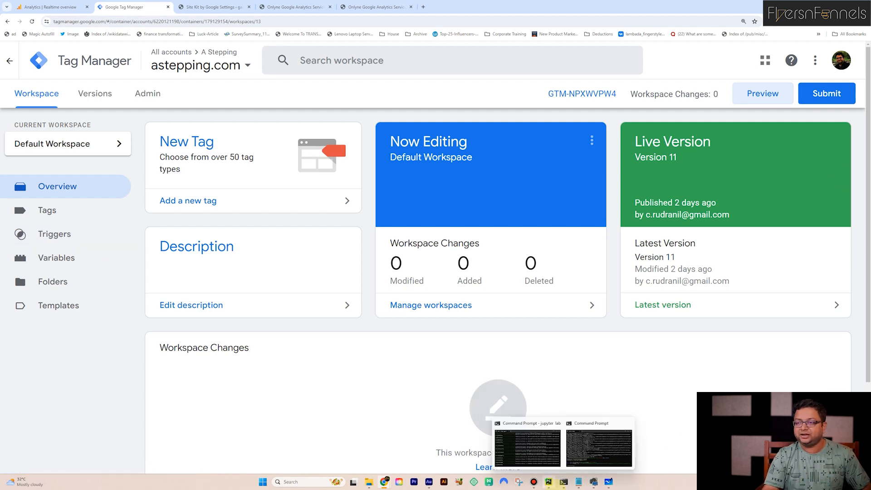
mouse_move(384, 482)
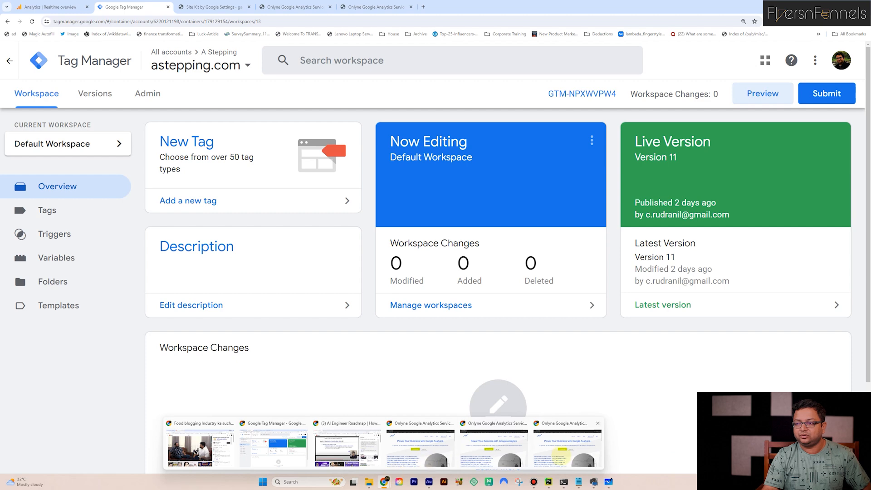
left_click(562, 455)
right_click(591, 110)
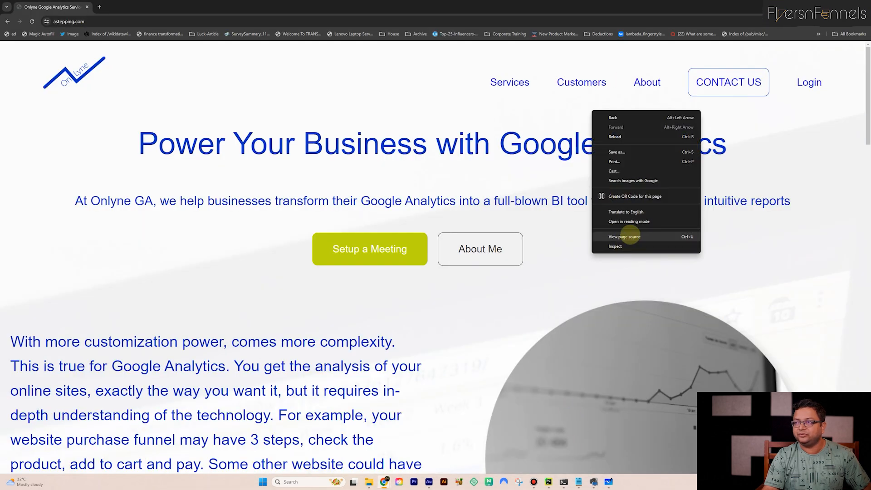
left_click(631, 237)
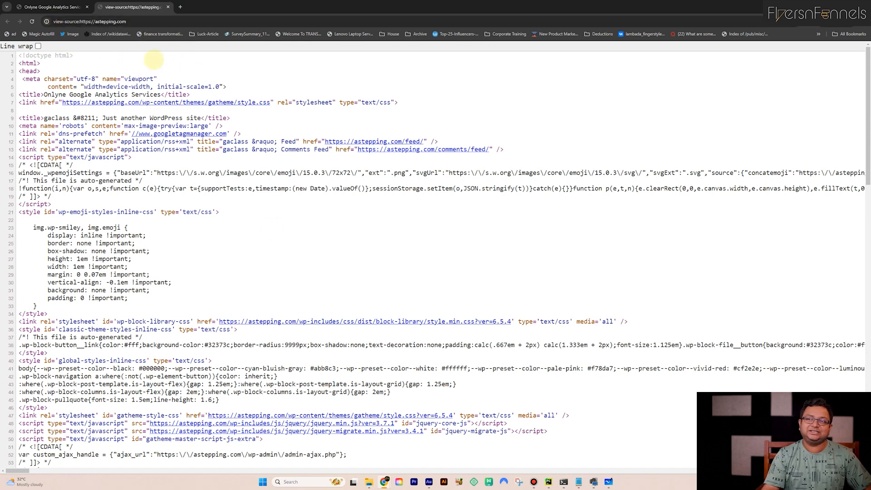
Step: Compare the live home page with its source and examine the Tag Manager snippet in the head, including its gtm.start event line
left_click(66, 8)
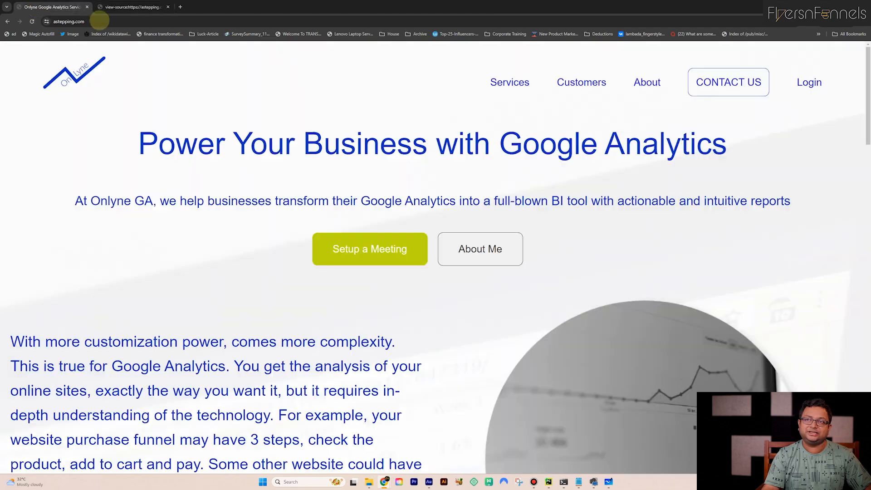
left_click(133, 7)
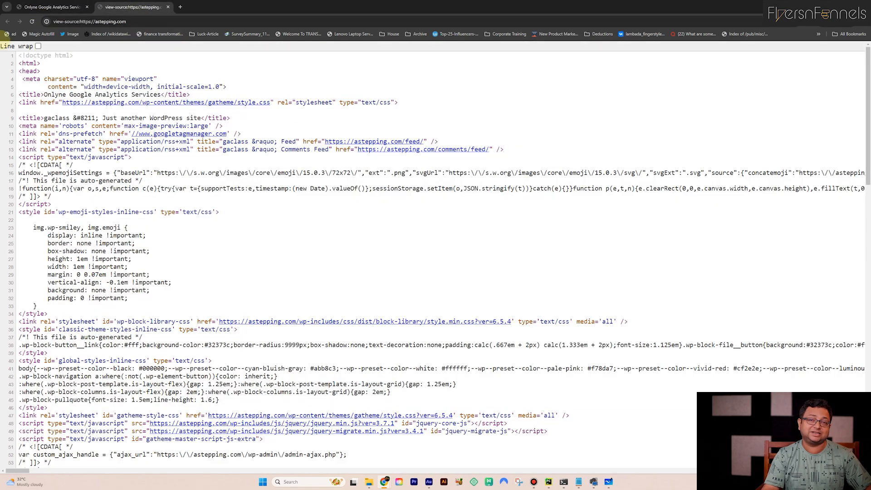
scroll(225, 358, "down", 6)
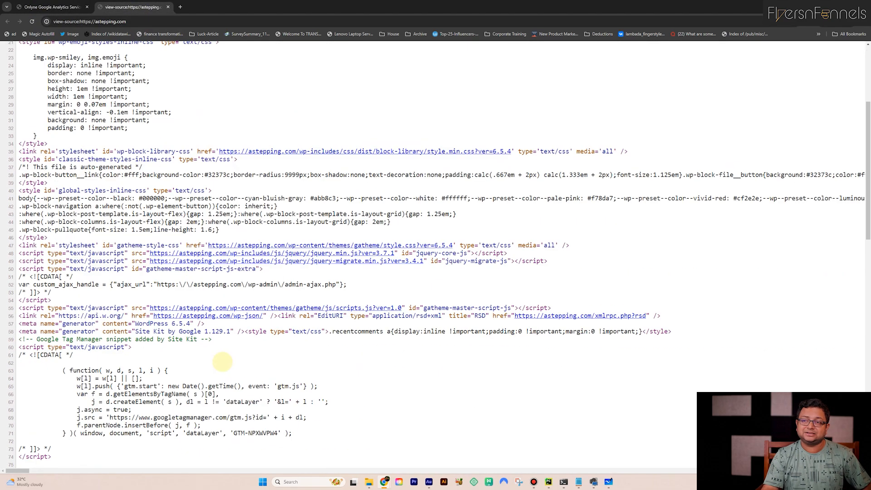
scroll(229, 339, "up", 6)
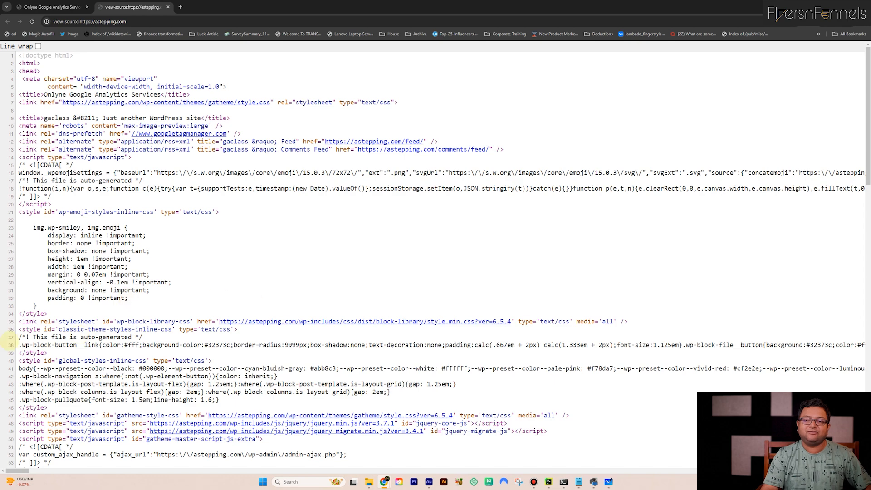
scroll(156, 252, "down", 5)
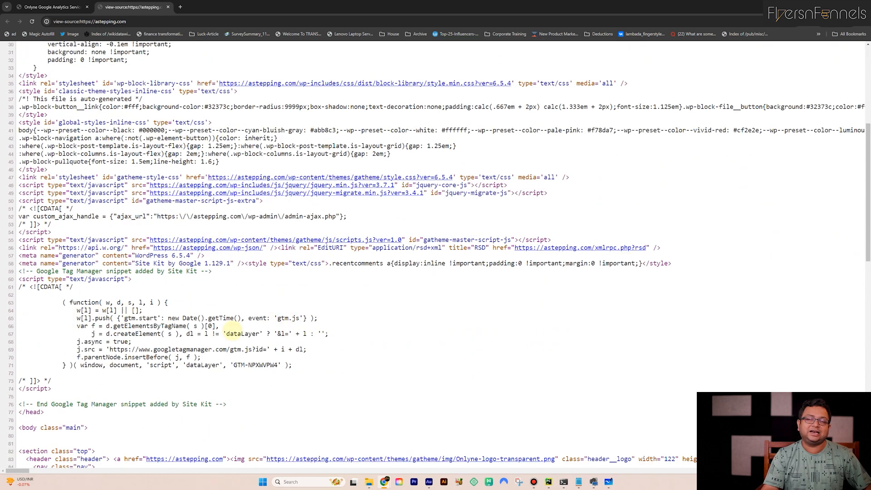
left_click_drag(99, 318, 481, 320)
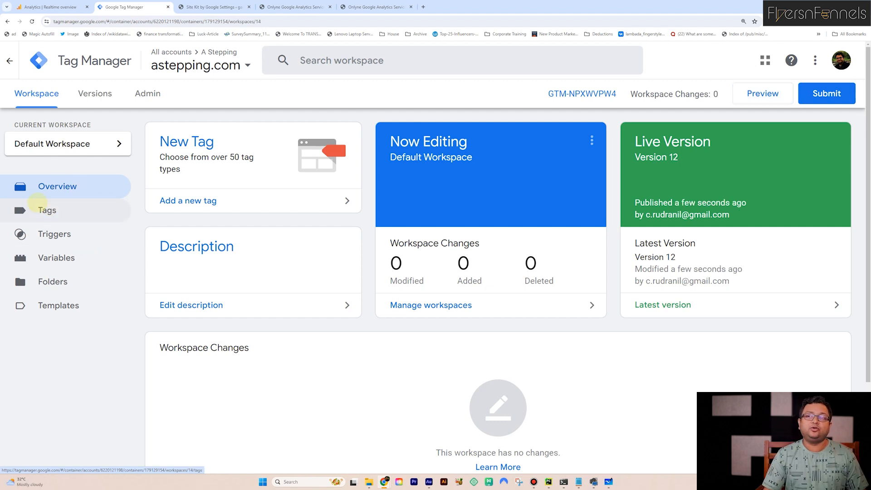
Step: Create a new tag in the container and choose Google Tag from the Google Analytics tag types
left_click(37, 205)
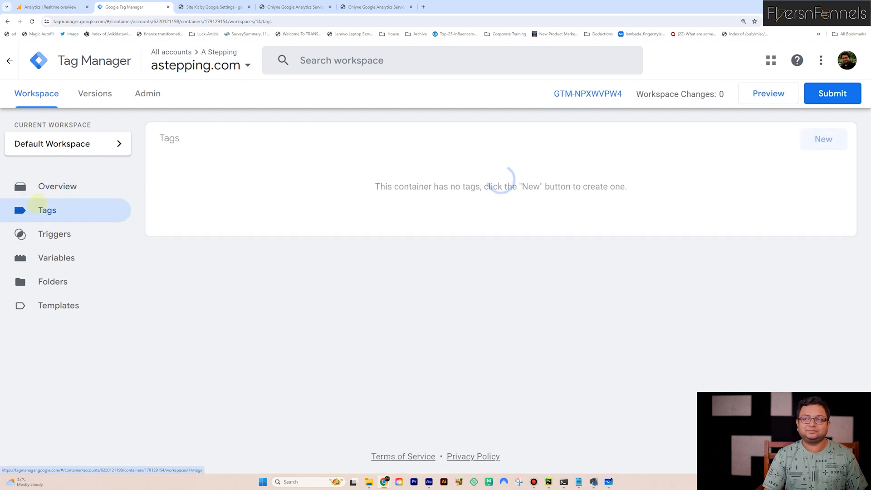
left_click(839, 139)
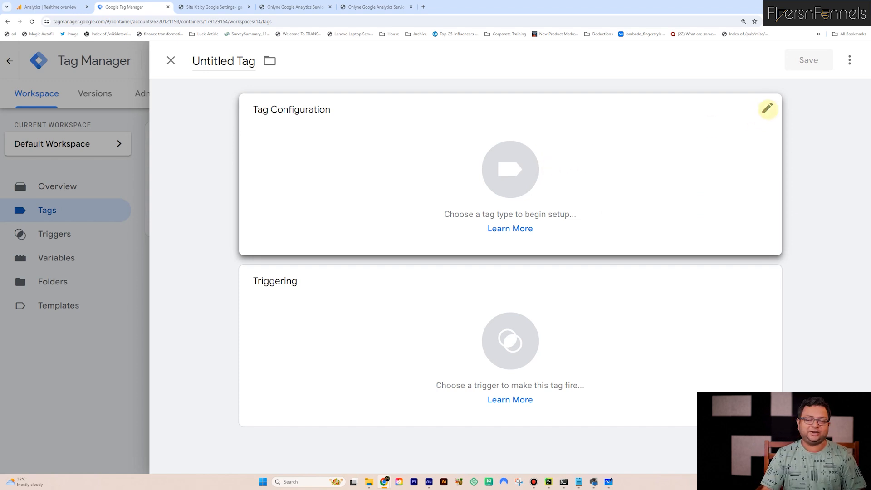
left_click(768, 109)
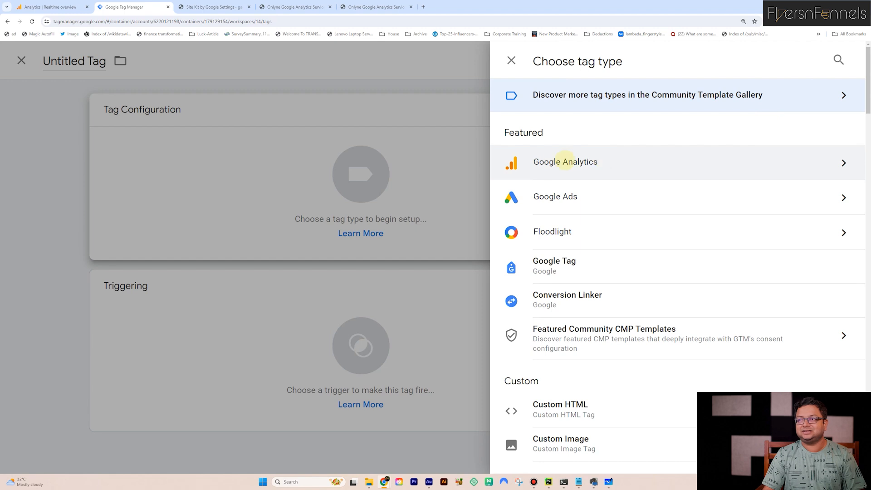
left_click(557, 163)
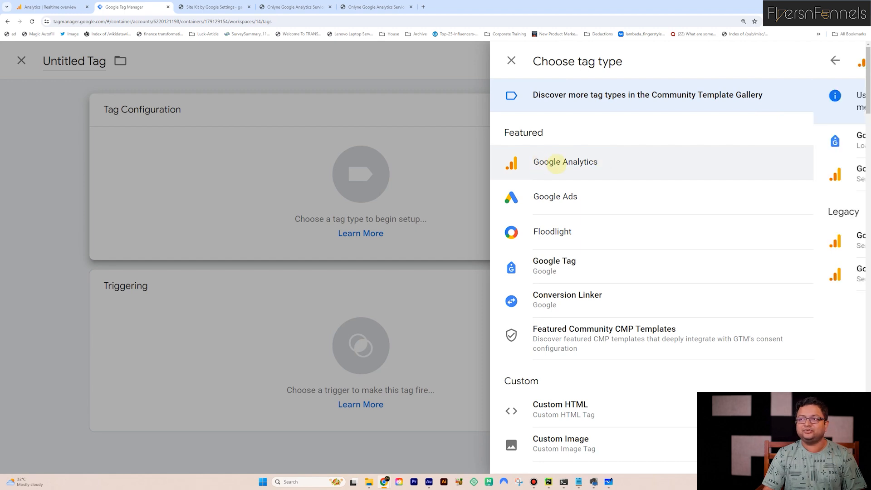
left_click(512, 60)
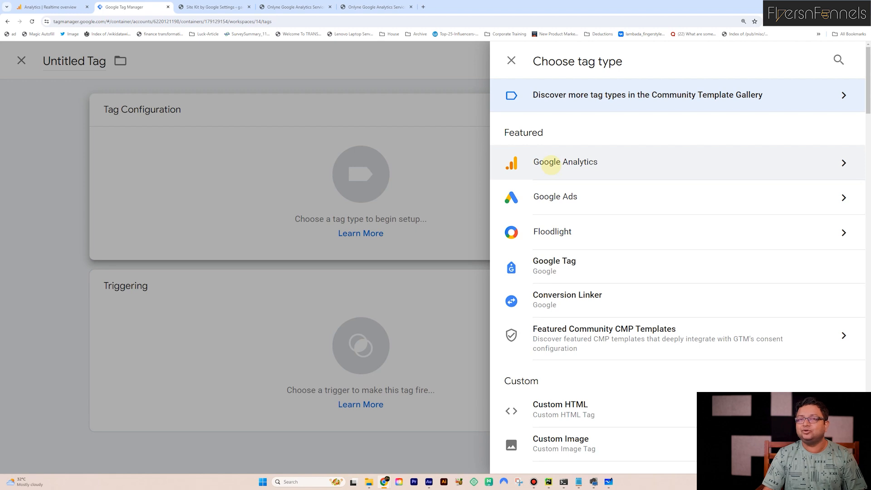
left_click(550, 162)
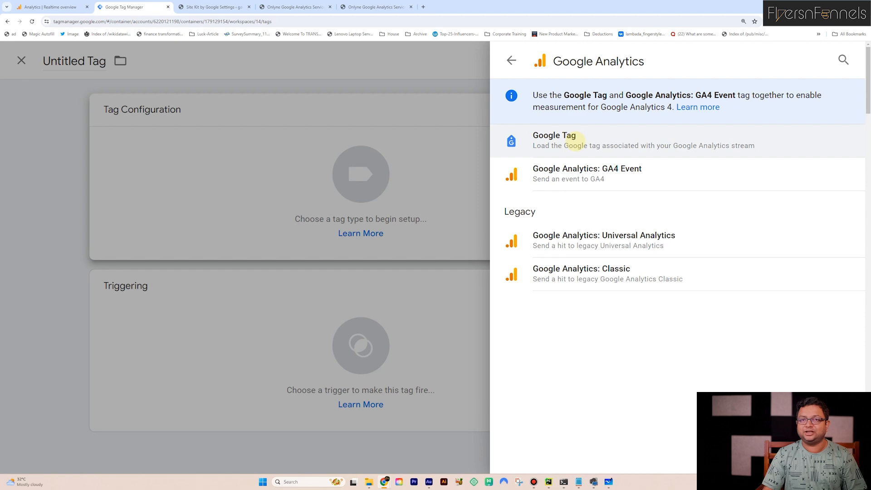
left_click(575, 136)
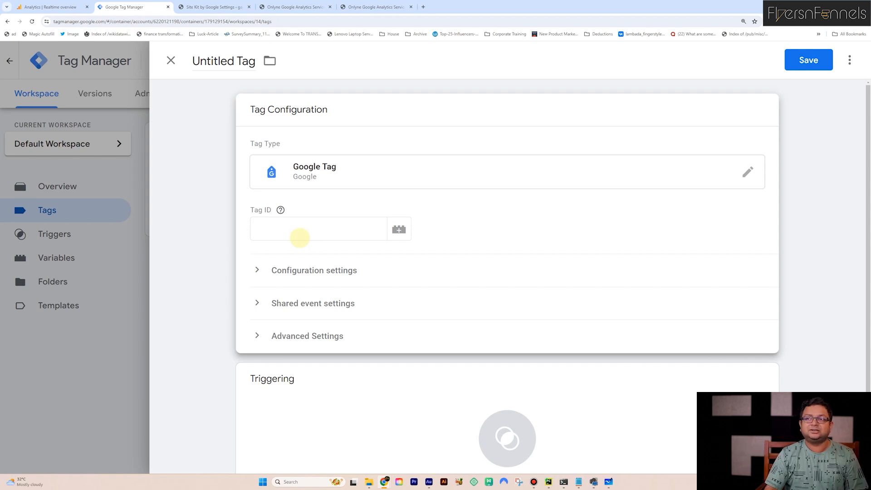
Step: Switch to Google Analytics and open the tag installation instructions of the aStepping web data stream to find the Tag ID
left_click(300, 237)
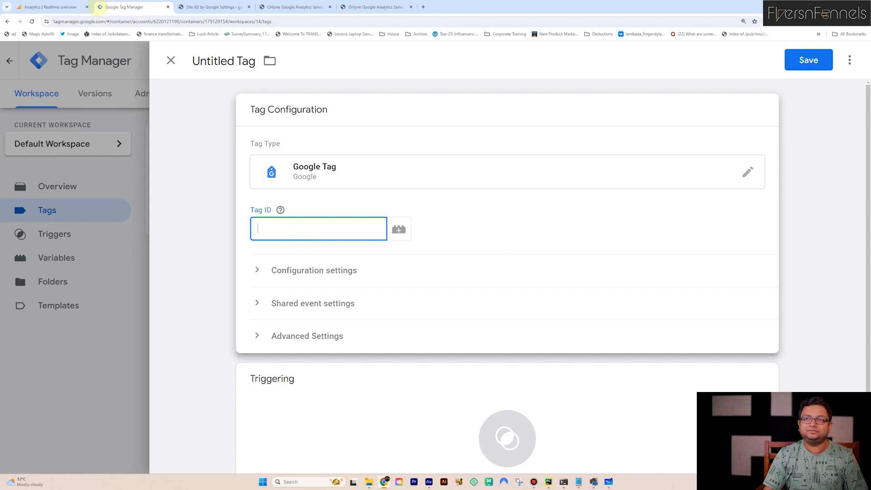
left_click(50, 7)
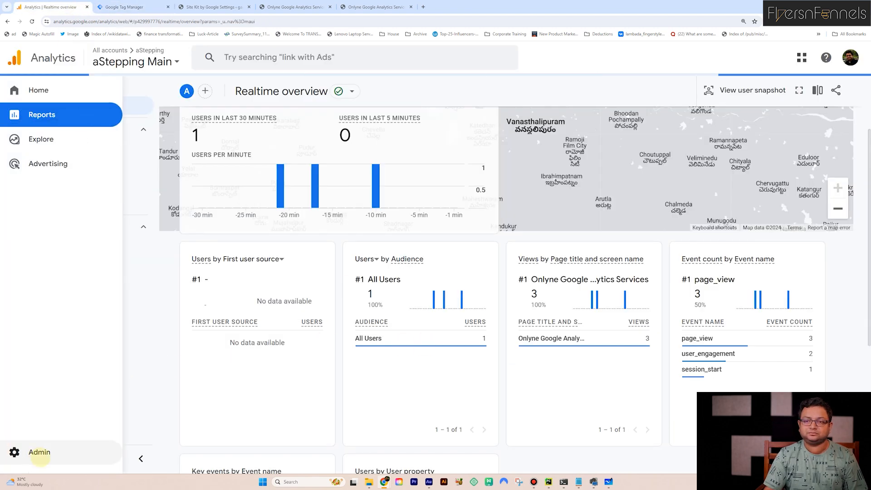
left_click(40, 454)
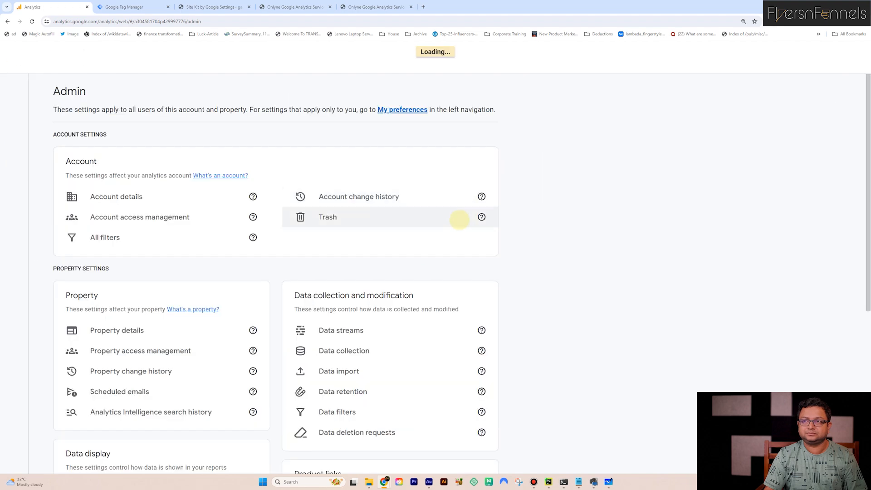
scroll(477, 256, "down", 1)
left_click(492, 260)
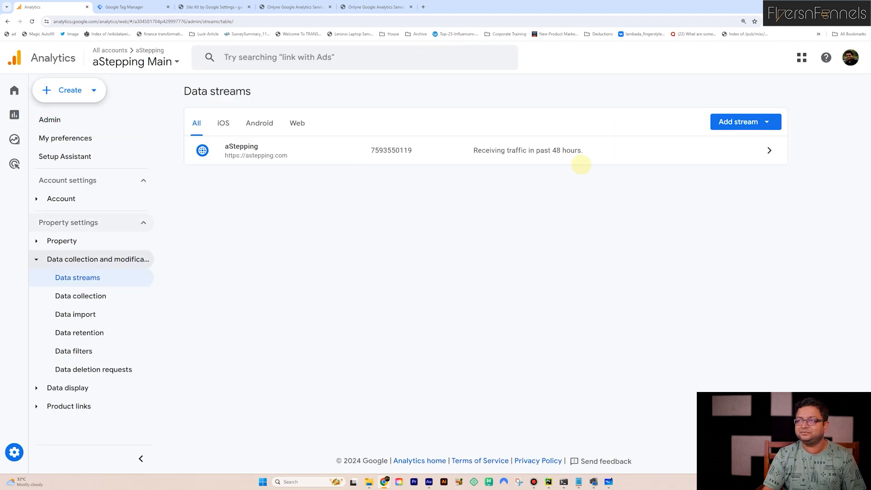
left_click(579, 162)
scroll(528, 278, "down", 3)
scroll(526, 277, "down", 1)
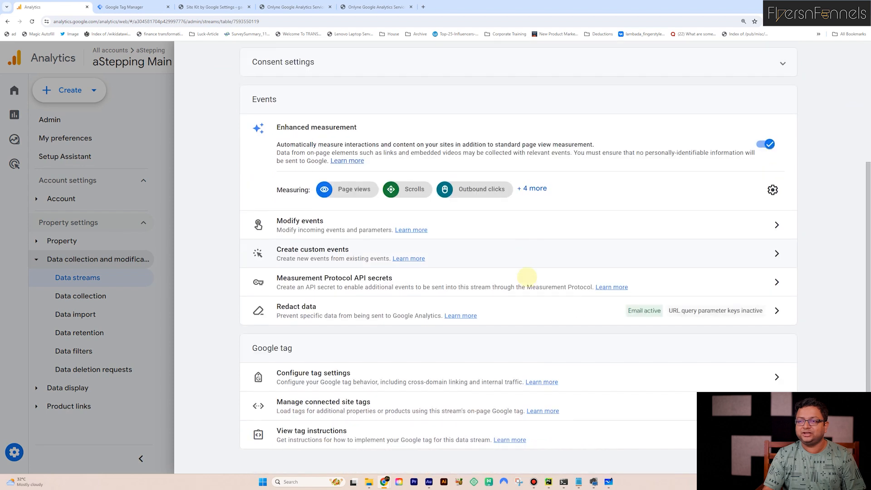
left_click(431, 437)
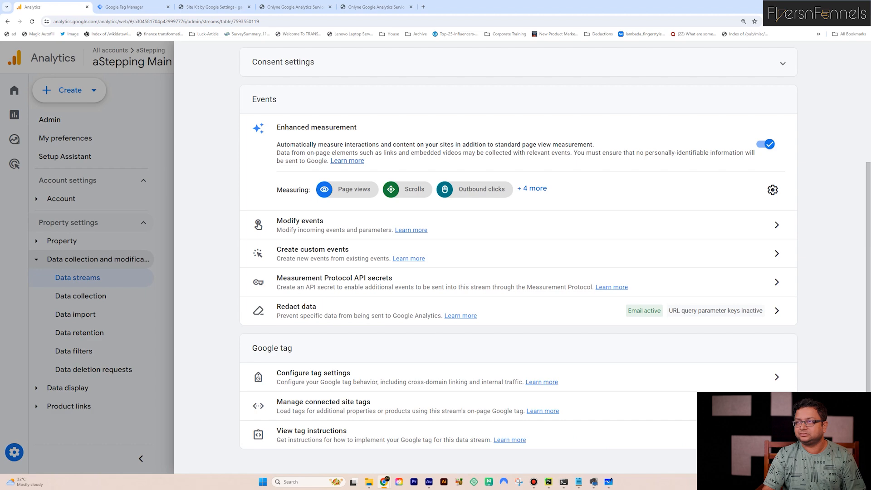
left_click(776, 435)
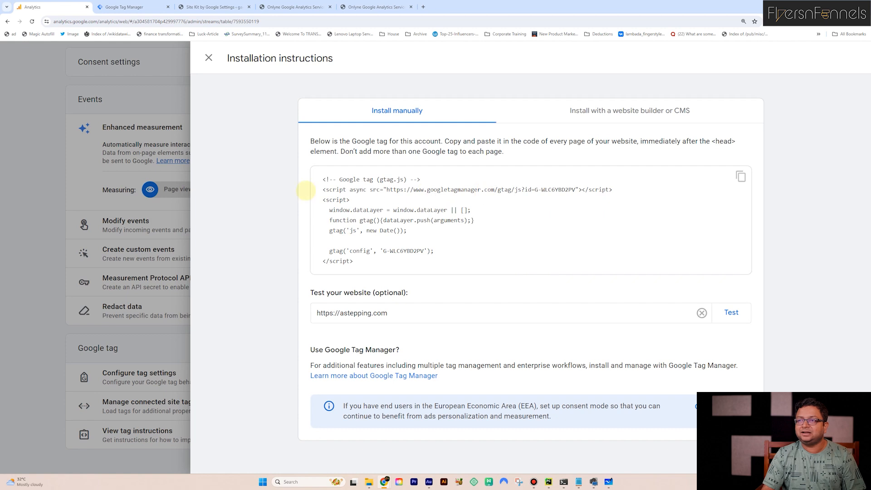
Step: Examine the manual-install Google tag snippet and the ID in its gtag config line
left_click_drag(323, 179, 354, 268)
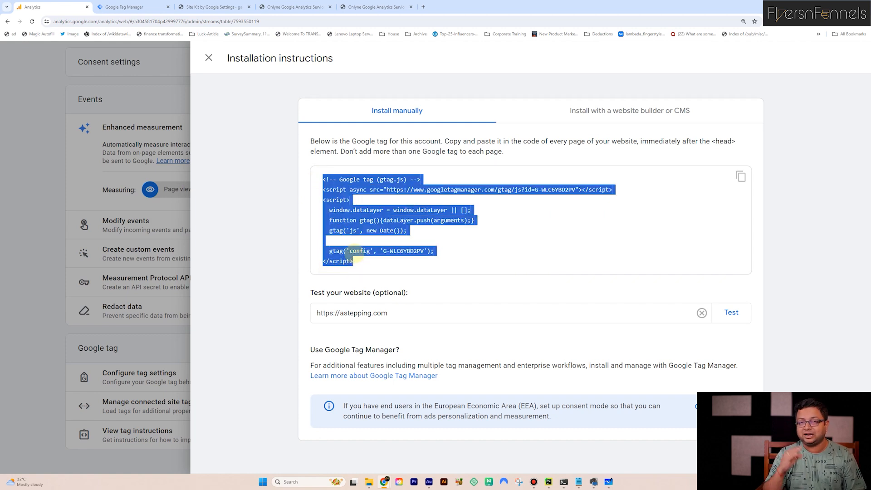
left_click(336, 179)
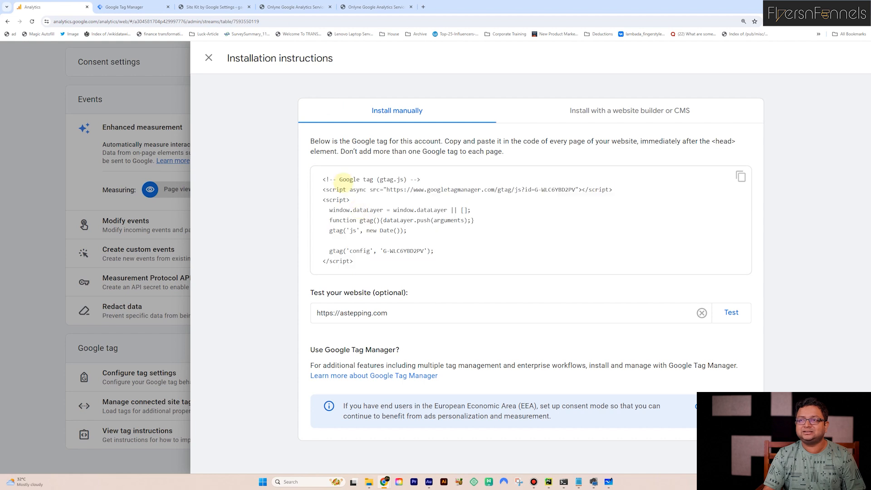
left_click_drag(321, 177, 348, 272)
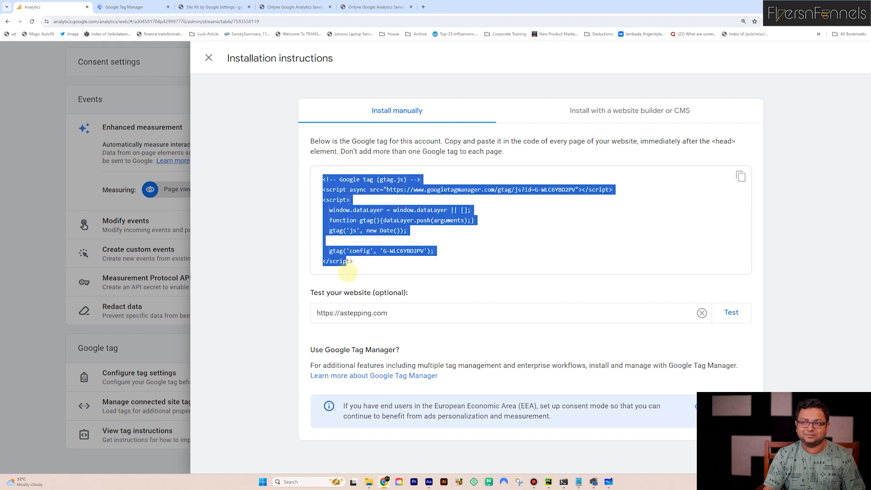
left_click(403, 265)
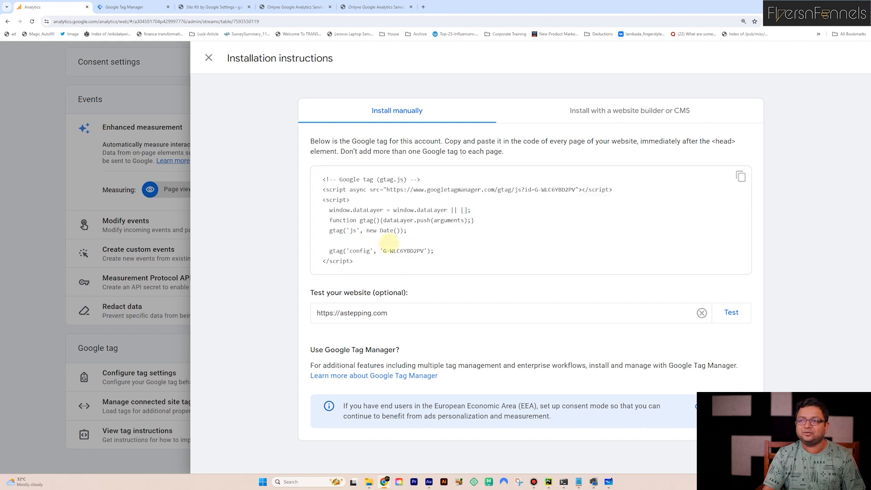
left_click_drag(382, 251, 425, 251)
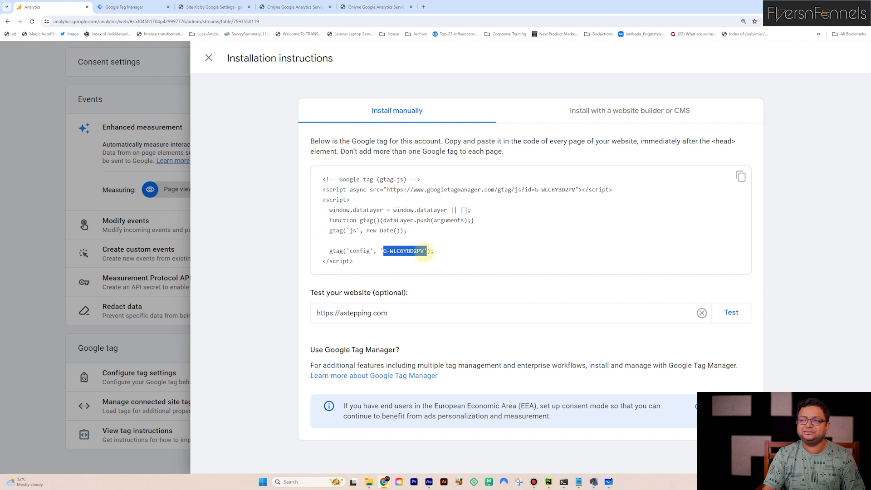
Step: Copy the ID G-WLC6YBD2PV from the snippet's script URL and paste it as the new tag's Tag ID in Tag Manager
left_click_drag(535, 190, 575, 190)
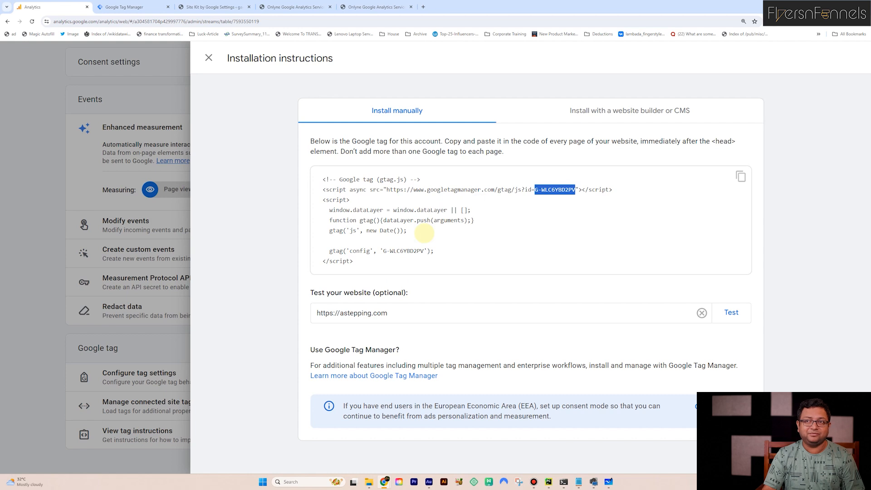
left_click(148, 8)
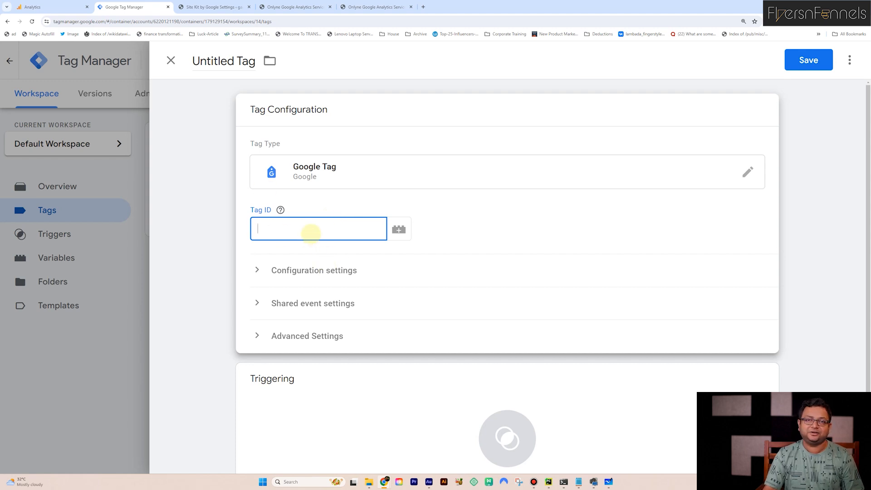
left_click(50, 7)
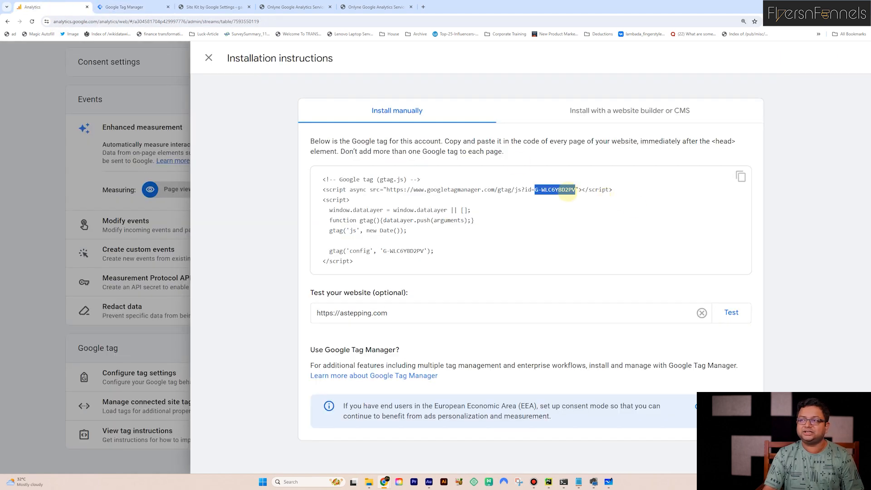
right_click(569, 194)
left_click(581, 199)
left_click(124, 6)
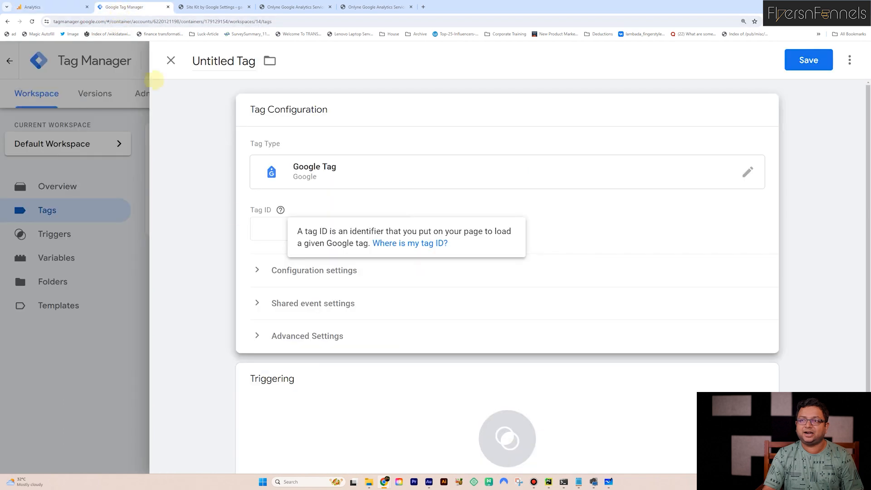
right_click(274, 232)
left_click(300, 298)
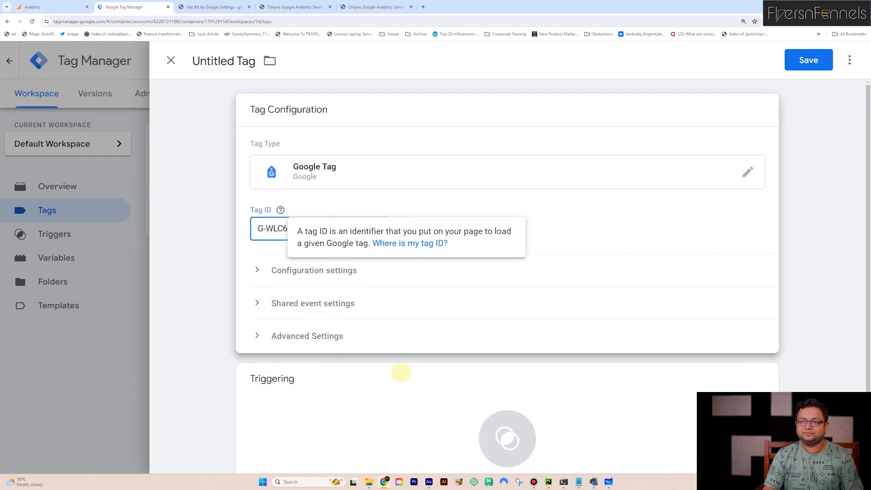
left_click(321, 252)
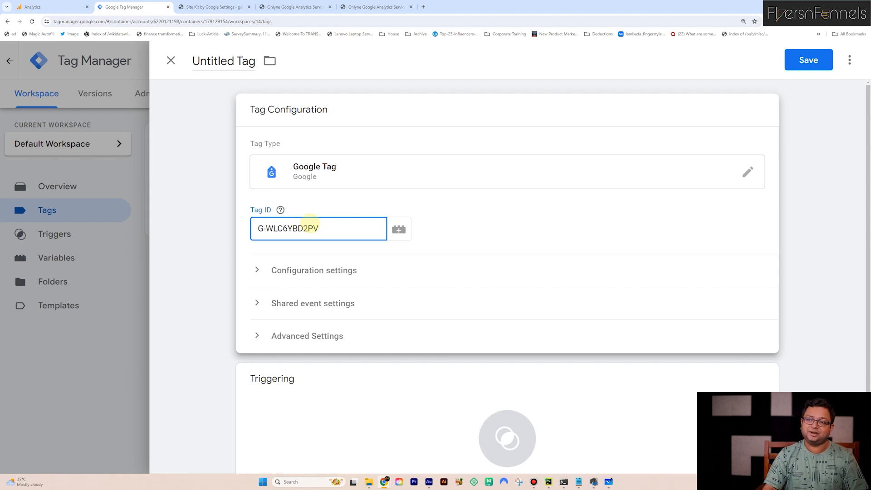
Step: Set the Google tag's firing trigger to All Pages
scroll(448, 417, "down", 2)
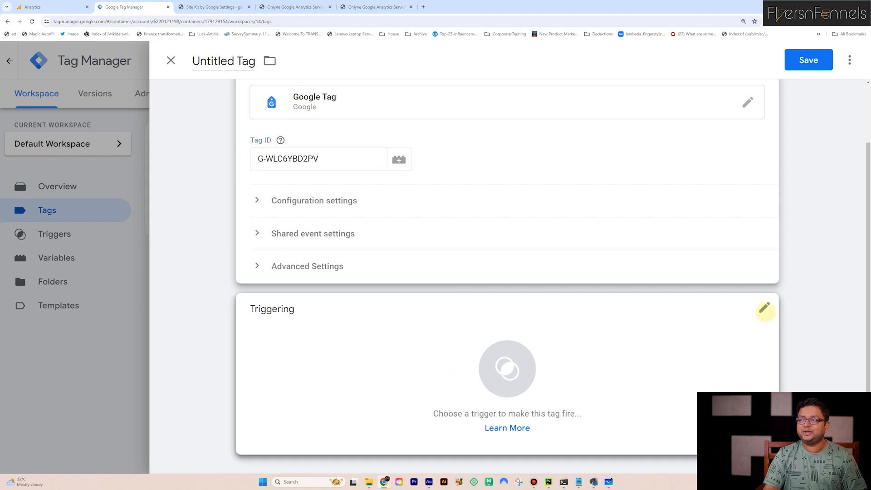
left_click(765, 307)
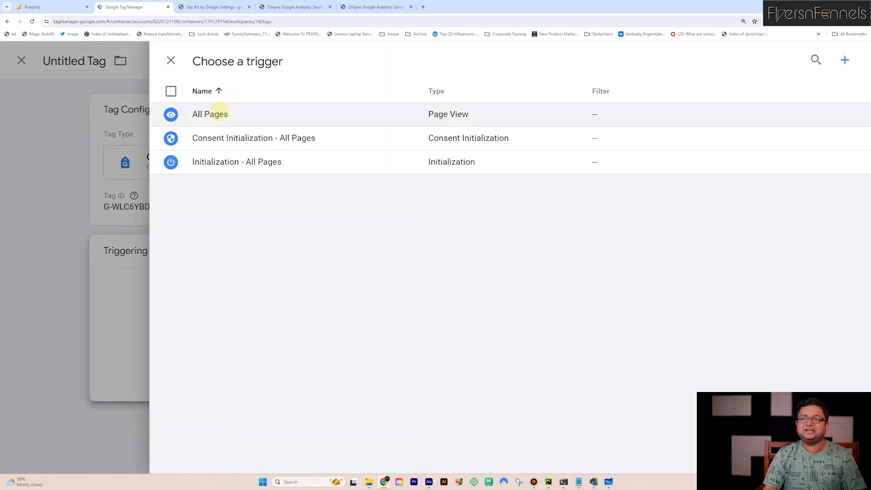
left_click(216, 112)
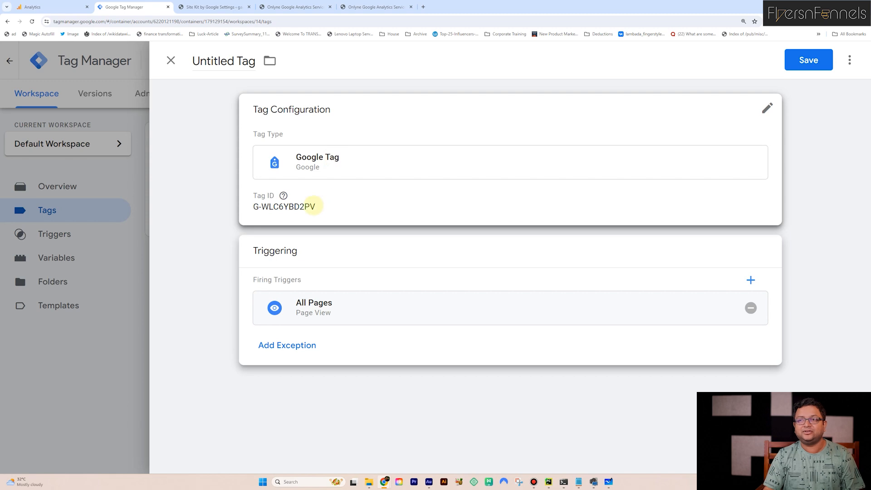
Step: Rename the untitled tag as G-WLC6YBD2PV and save it
left_click(303, 202)
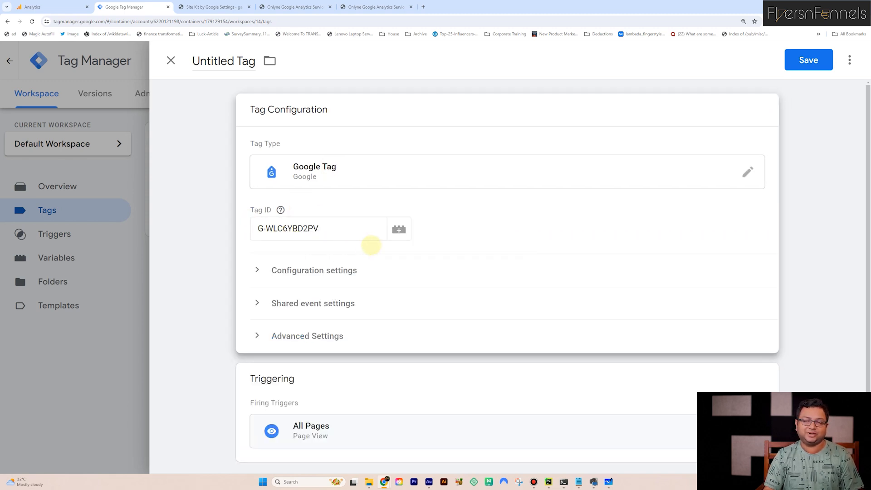
left_click(243, 60)
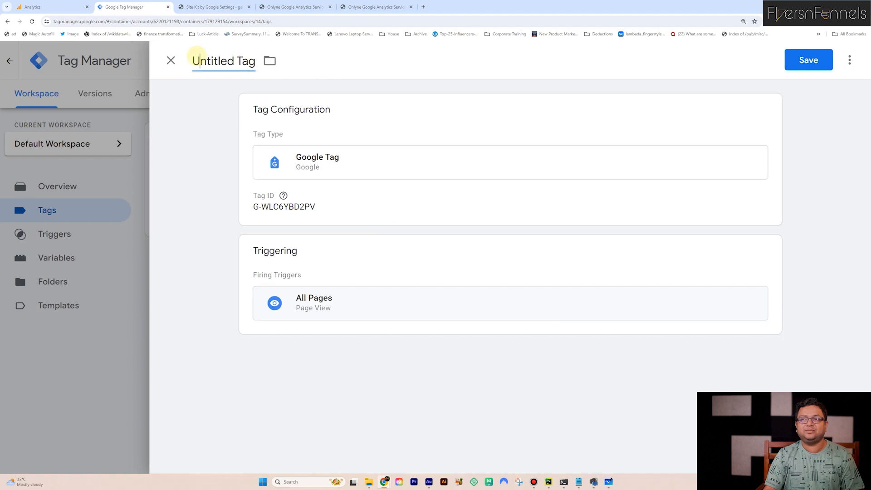
triple_click(217, 60)
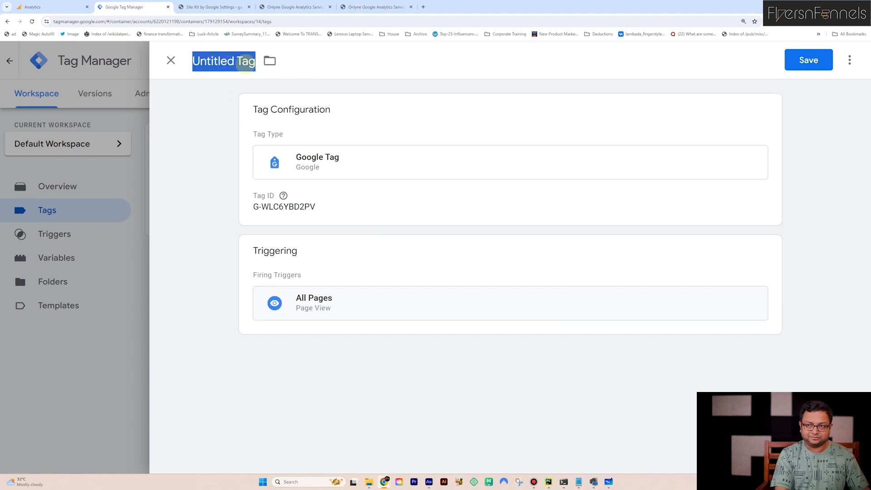
key("ctrl+v")
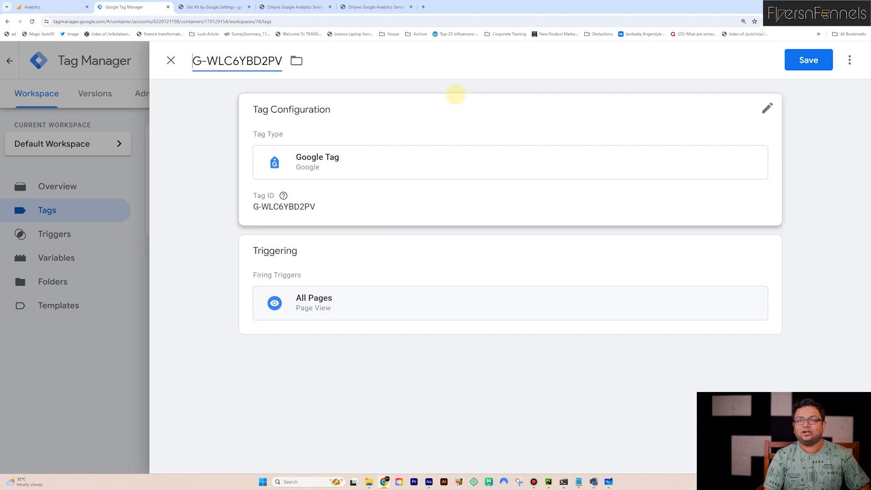
left_click(811, 58)
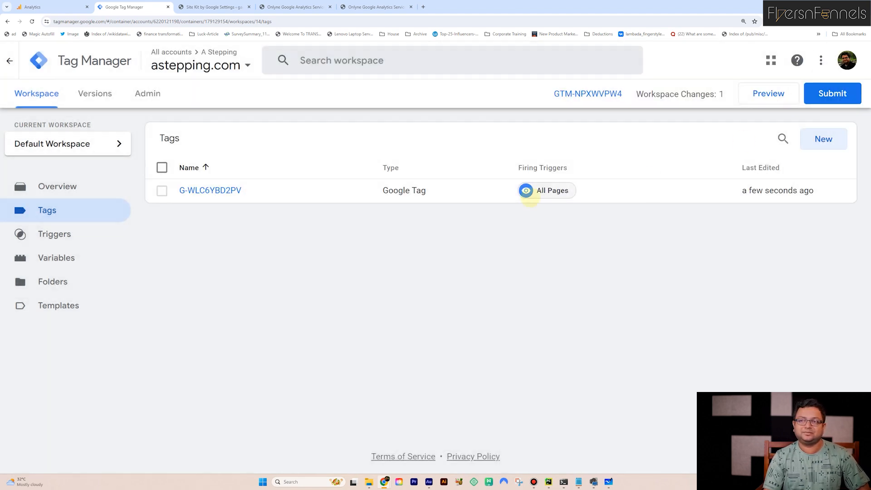
Step: Open the workspace overview and review the Workspace Changes list
left_click(71, 186)
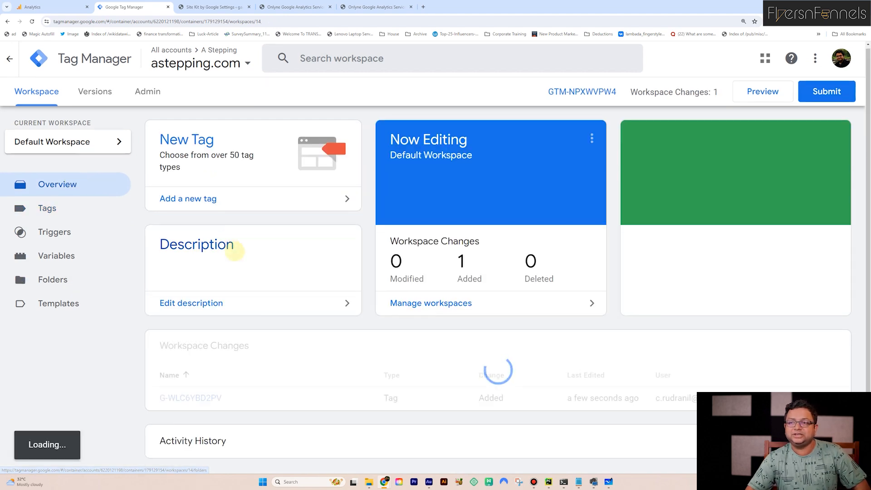
scroll(230, 245, "down", 1)
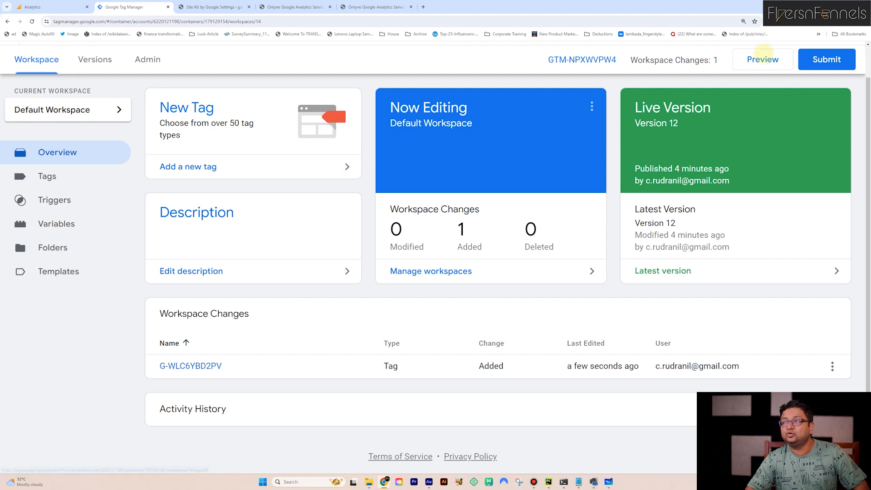
left_click(762, 63)
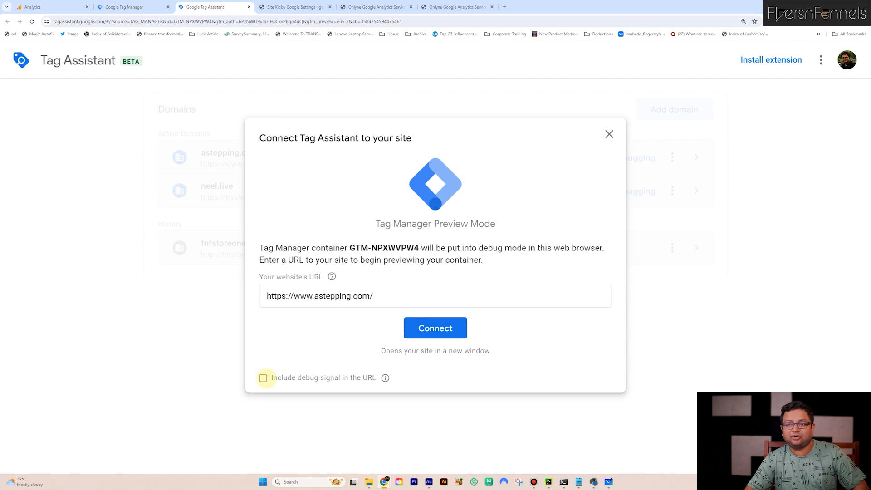
left_click(436, 329)
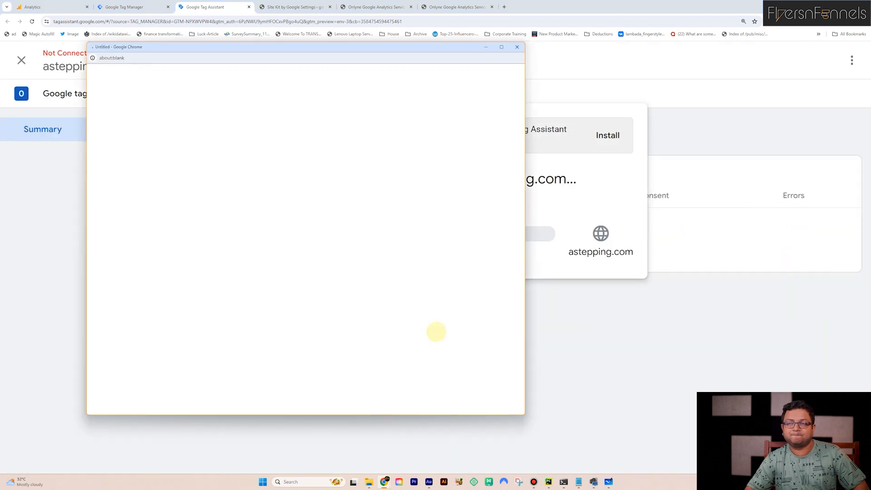
left_click_drag(395, 49, 641, 15)
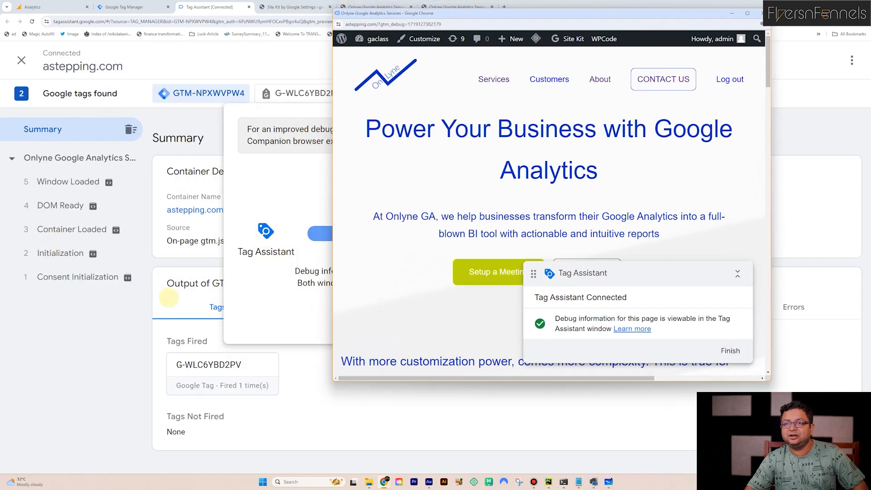
left_click(169, 299)
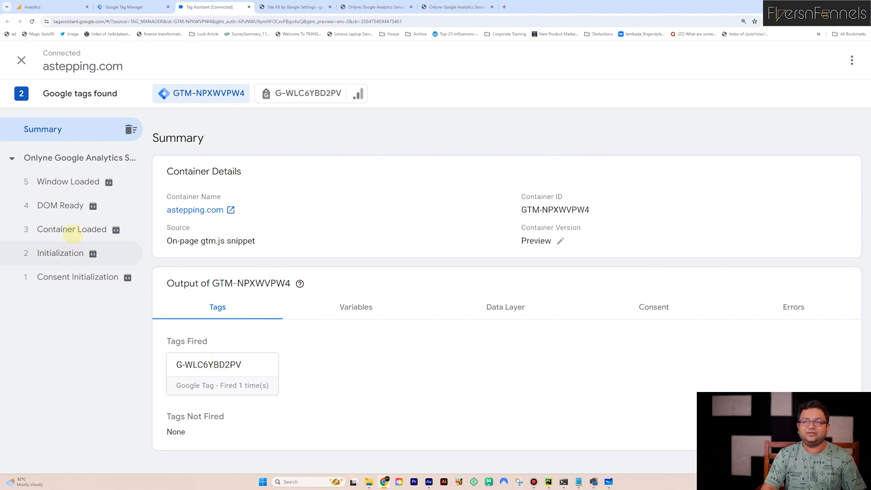
Step: Check which tags fire at the Container Loaded, DOM Ready and Window Loaded events and for the page overall
left_click(69, 229)
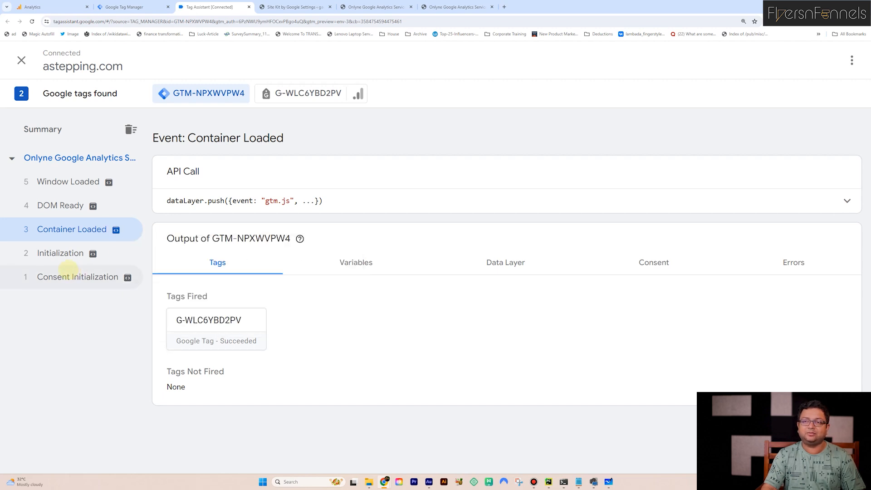
left_click(68, 205)
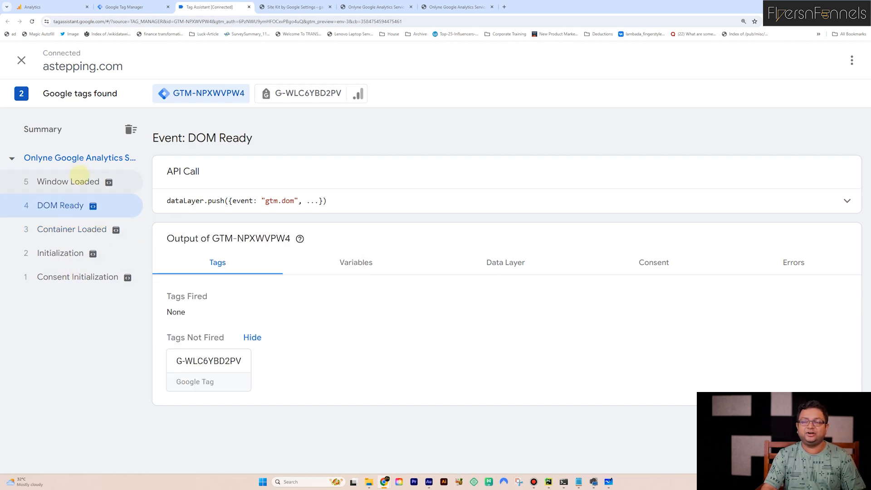
left_click(75, 177)
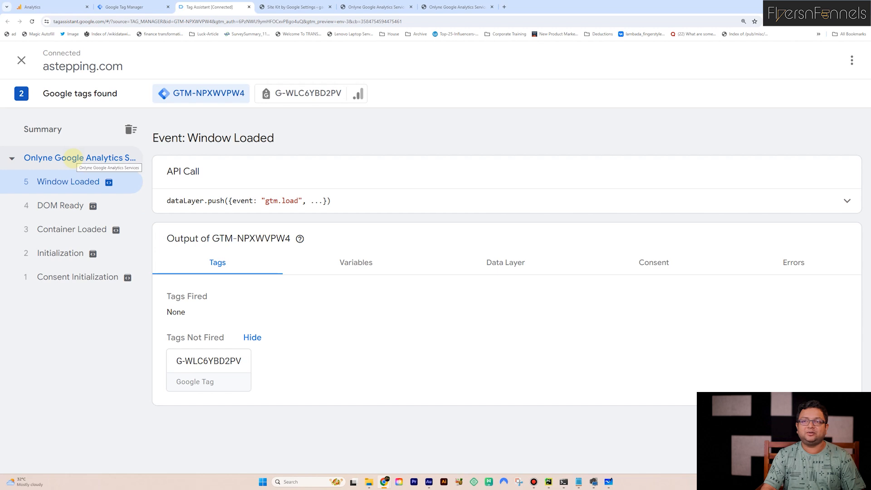
left_click(73, 158)
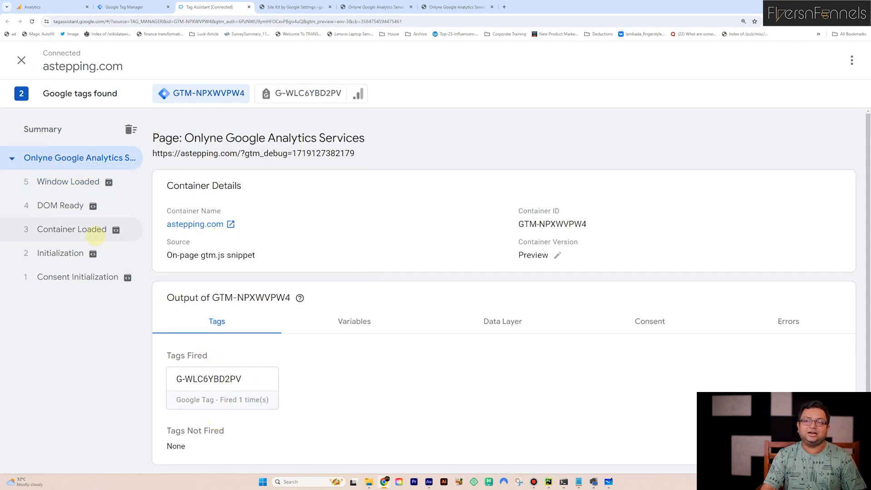
Step: Inspect the G-WLC6YBD2PV tag's Tag ID and firing trigger under the Container Loaded event, then close its details
left_click(94, 229)
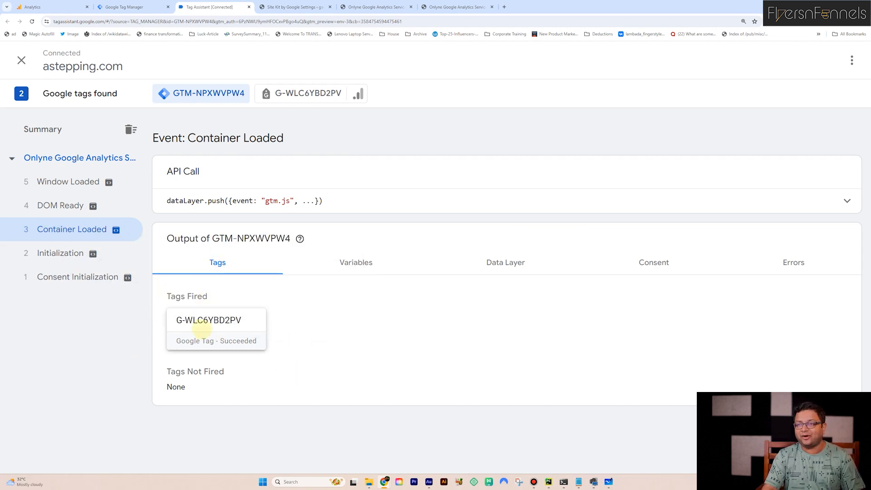
left_click(215, 341)
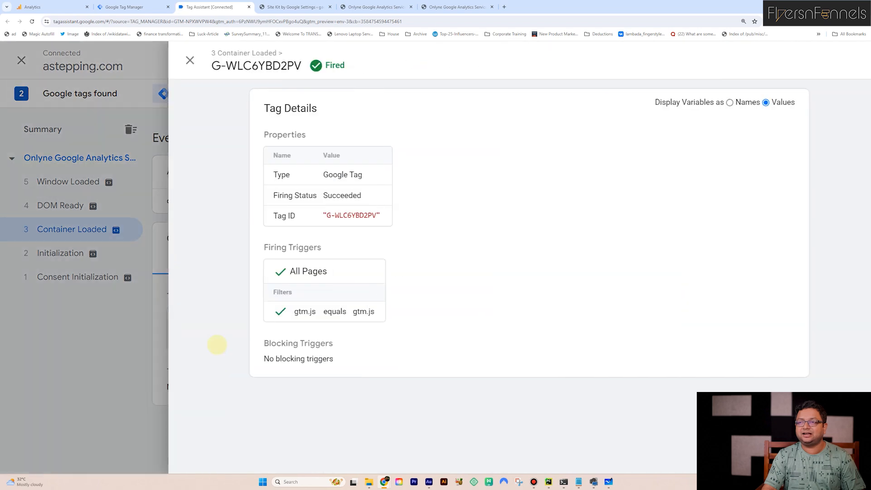
left_click_drag(303, 215, 393, 214)
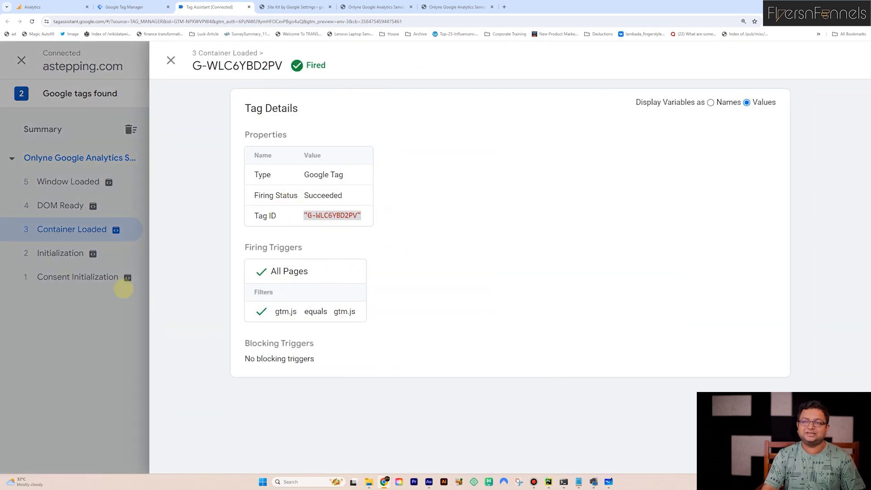
left_click(66, 313)
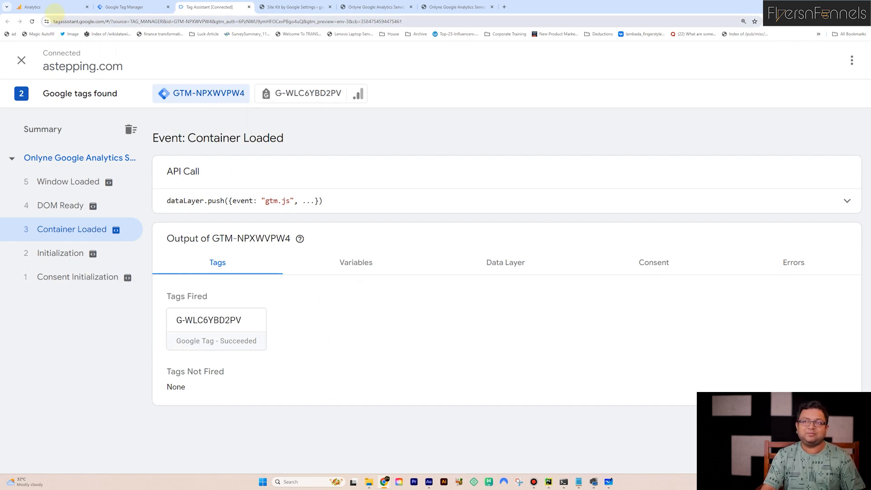
Step: Switch to Google Analytics and examine the Realtime overview for recent users, page views and events
left_click(54, 8)
left_click(58, 114)
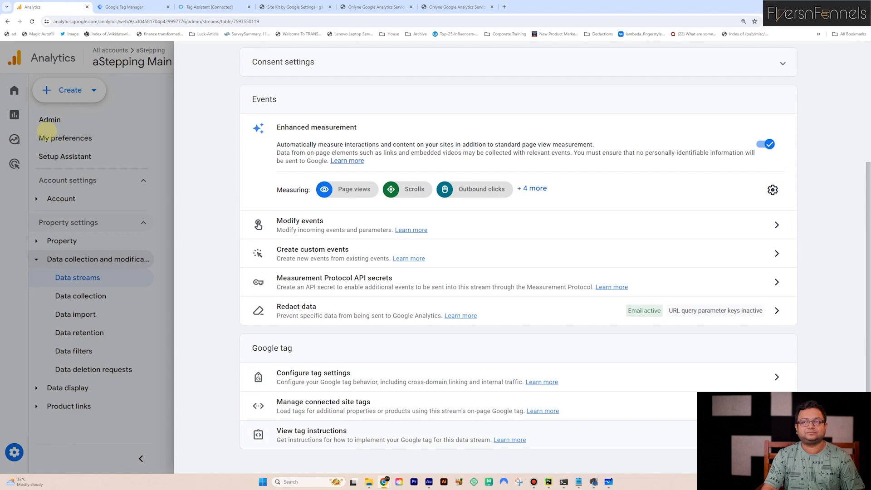
left_click(43, 130)
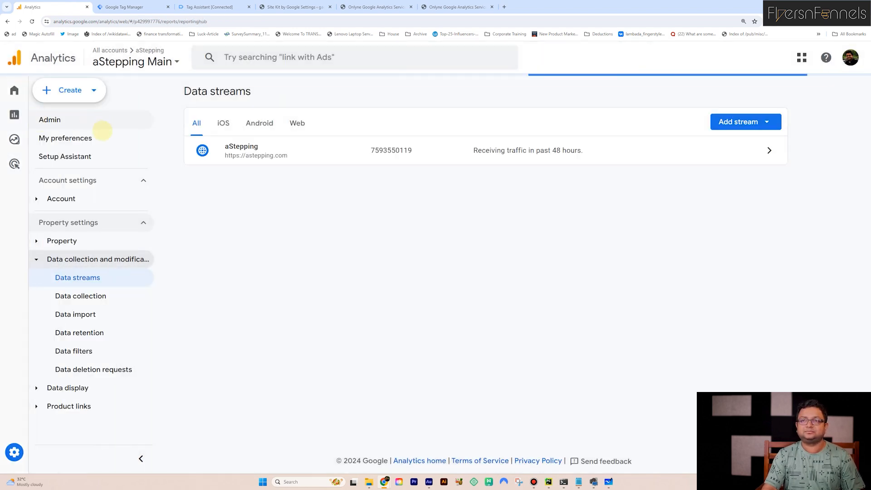
left_click(51, 104)
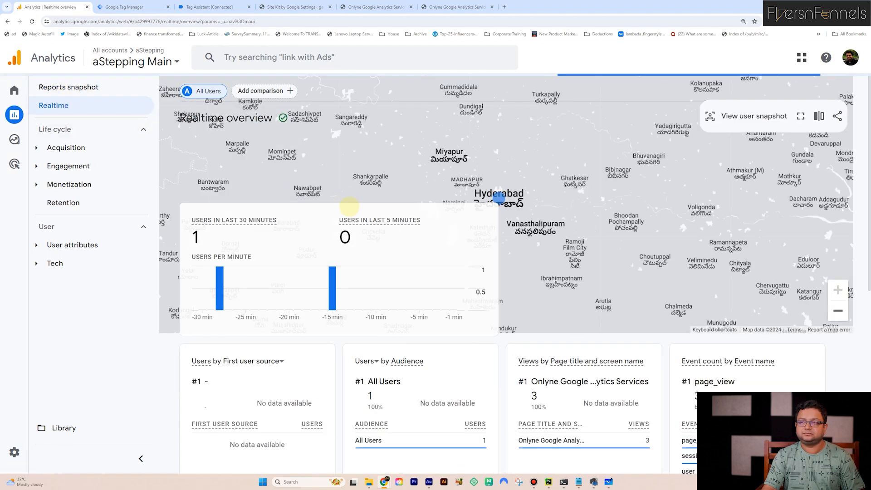
scroll(386, 206, "down", 3)
scroll(414, 206, "up", 1)
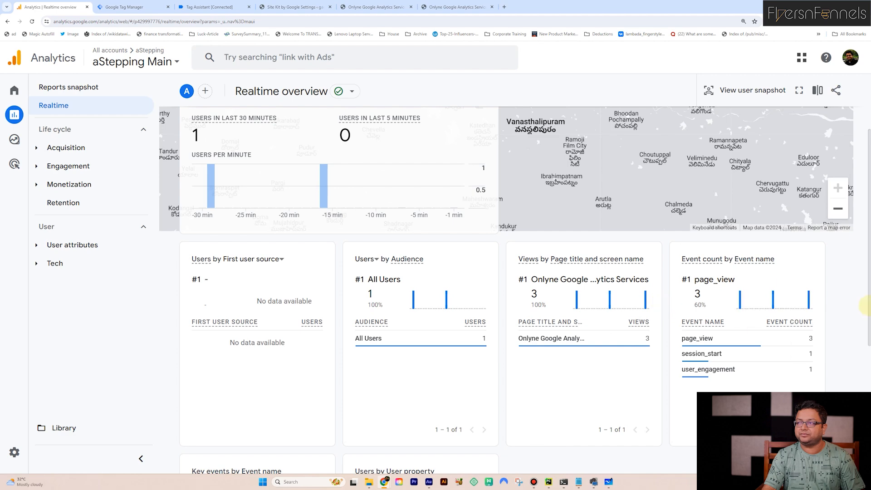
scroll(486, 227, "up", 3)
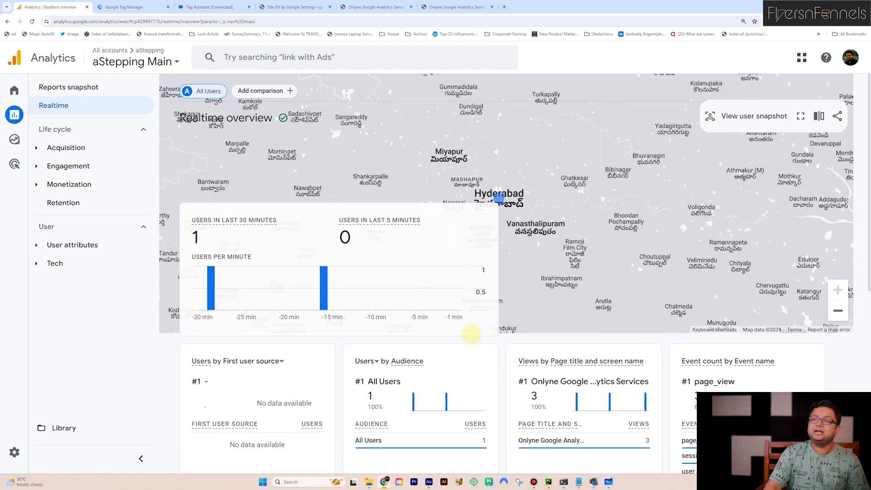
scroll(499, 344, "down", 1)
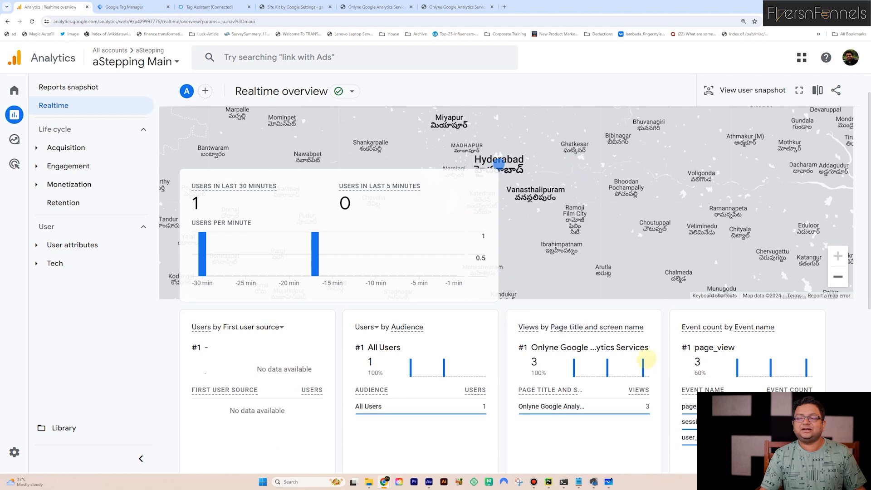
mouse_move(644, 361)
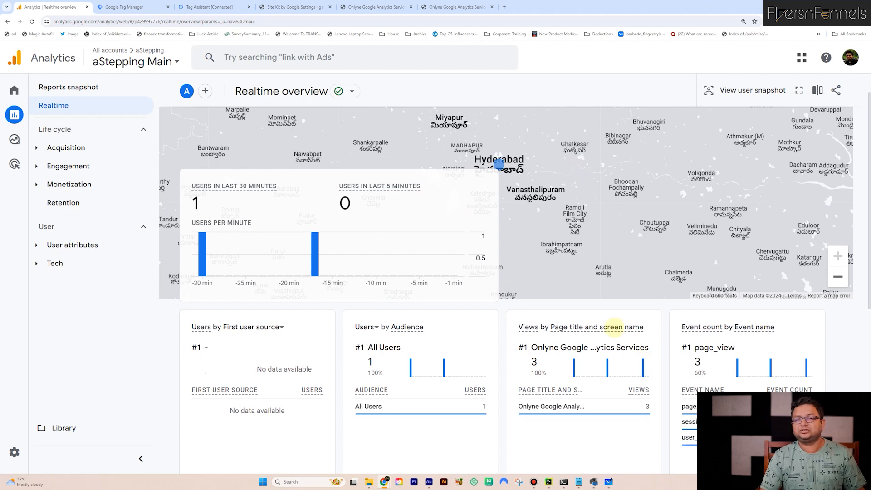
scroll(612, 327, "up", 1)
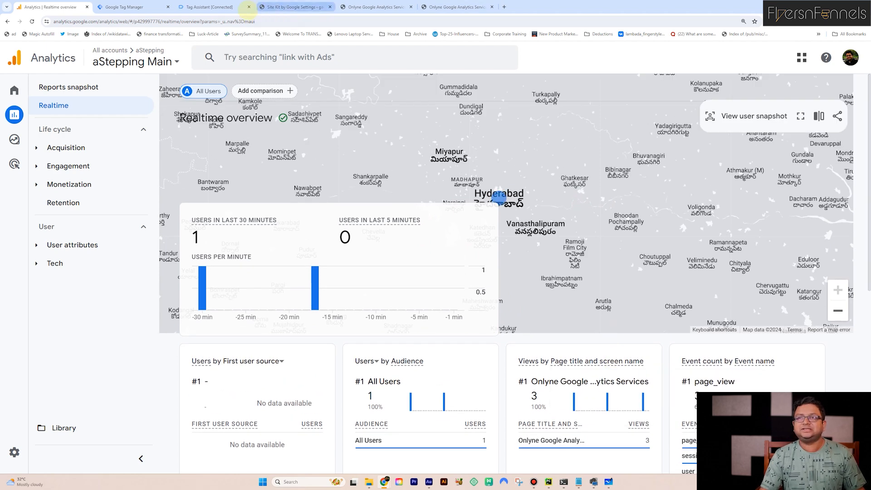
Step: Close the Tag Assistant debug session and return to the Tag Manager workspace overview
left_click(209, 7)
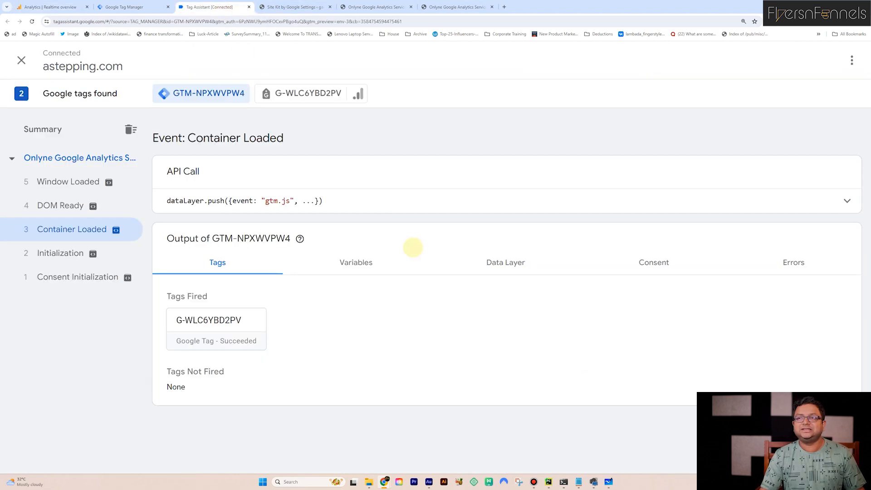
left_click(249, 7)
left_click(149, 8)
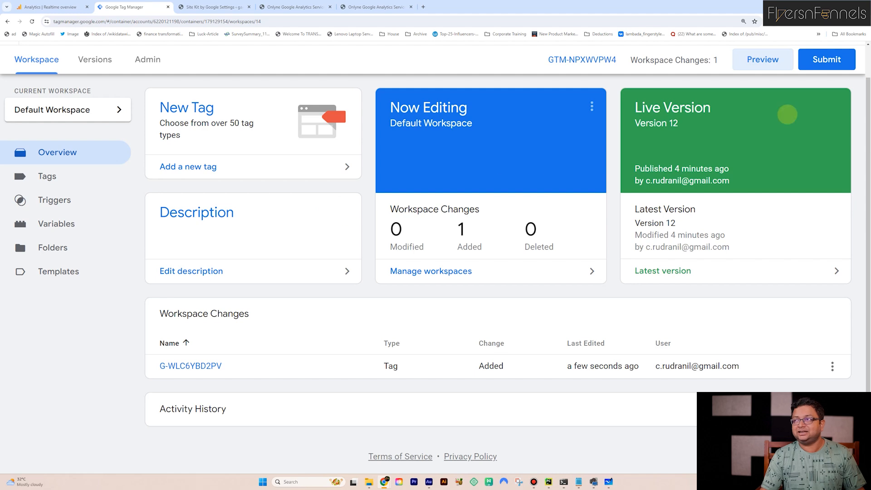
scroll(812, 73, "up", 1)
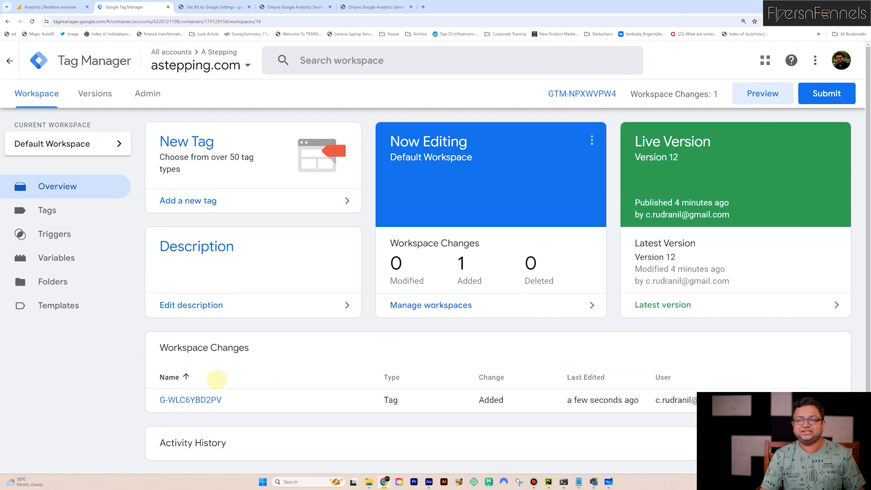
Step: Submit and publish the workspace changes as a version named Google Analytics Connected, and return to the workspace
left_click(827, 93)
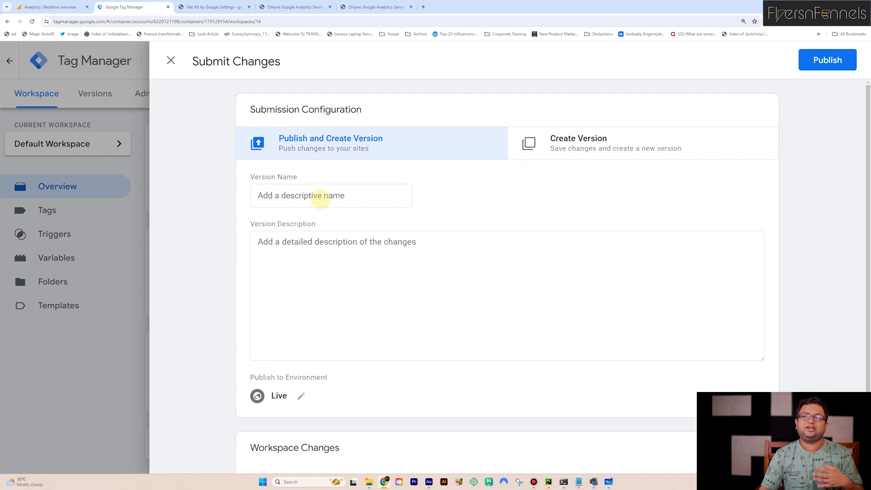
left_click(320, 200)
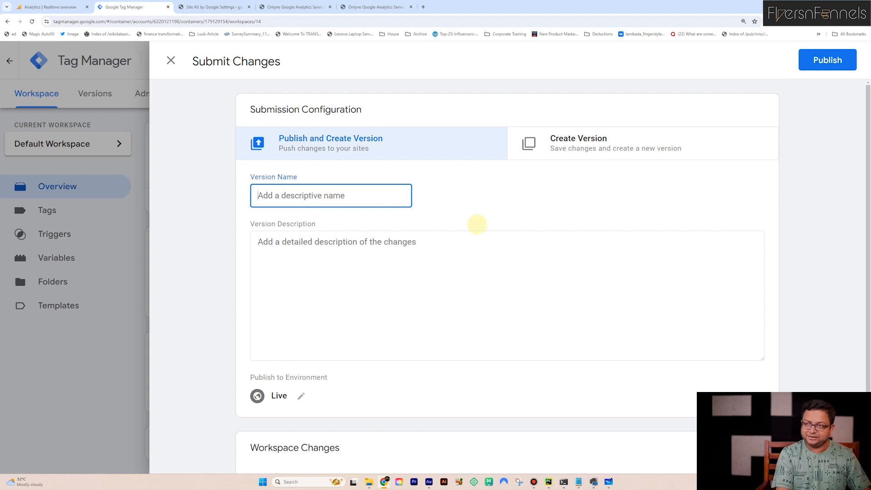
type("Goog")
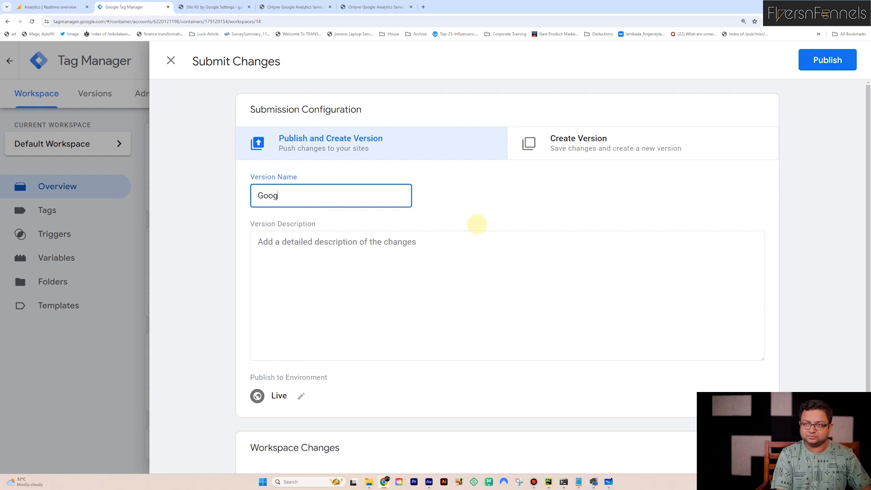
type("le Analyti")
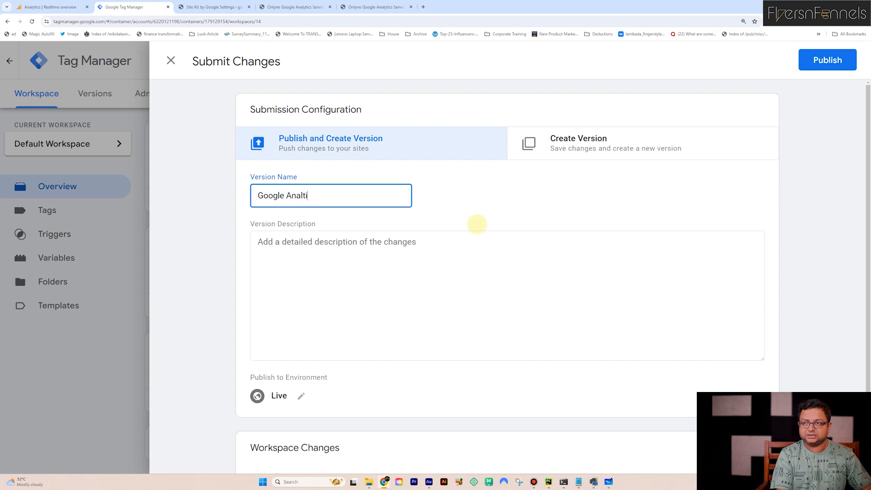
key("BackSpace")
key("BackSpace")
type("ytics Connected")
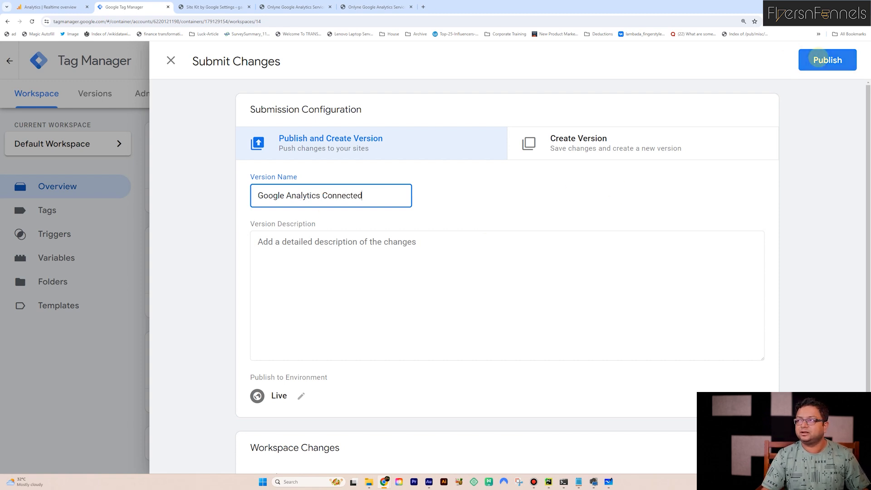
left_click(847, 57)
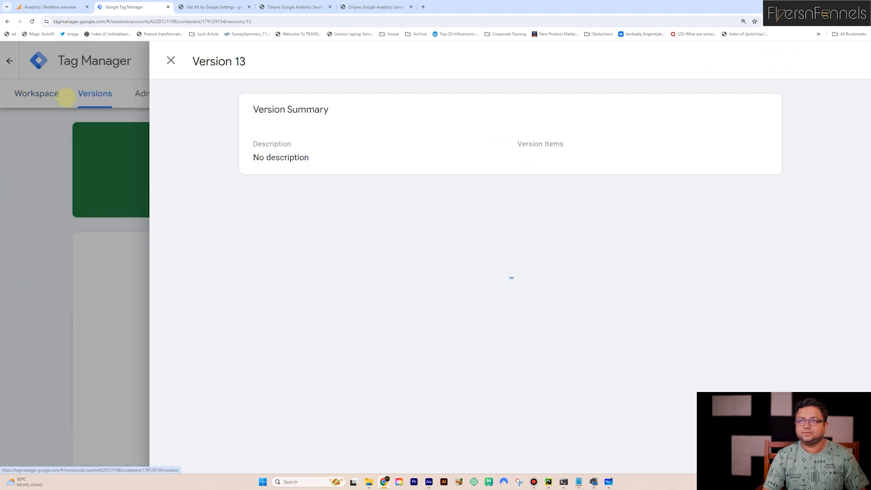
left_click(171, 60)
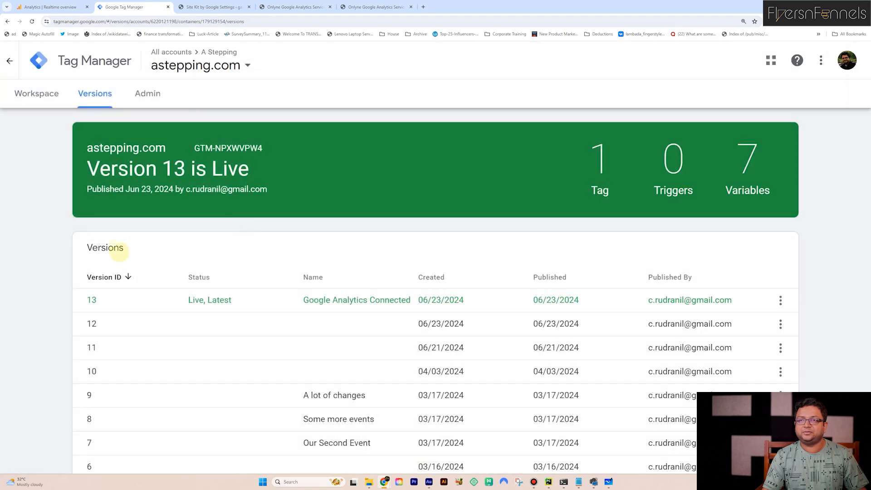
left_click(36, 93)
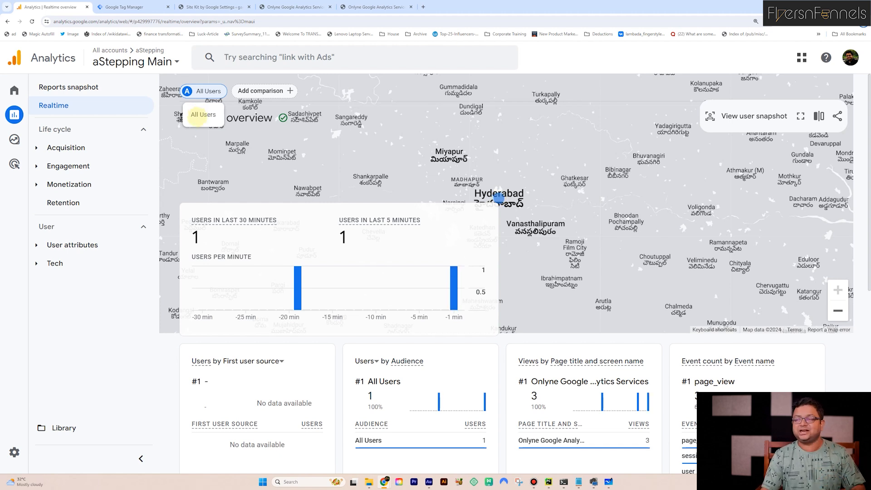
Step: Open astepping.com in a new incognito window
left_click(864, 21)
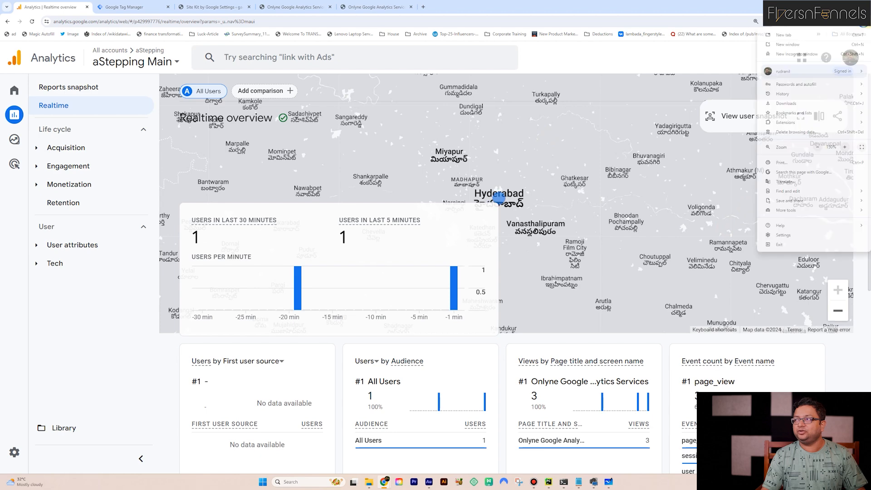
left_click(797, 54)
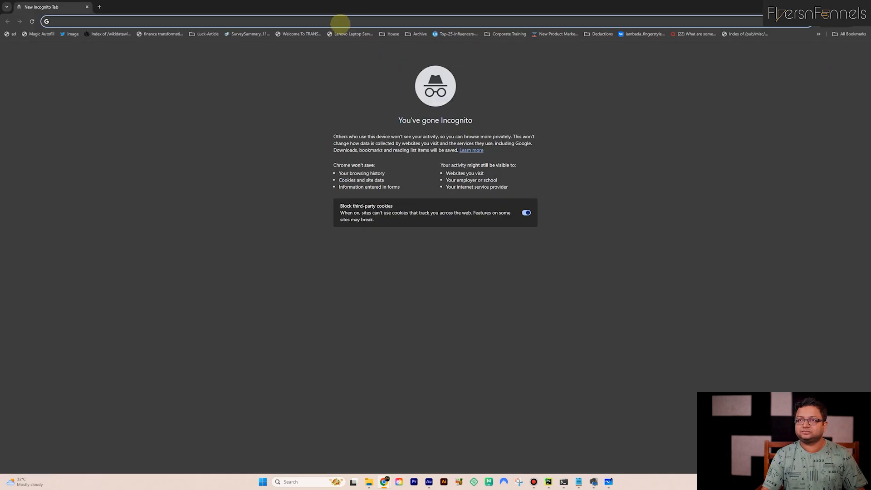
type("astepping")
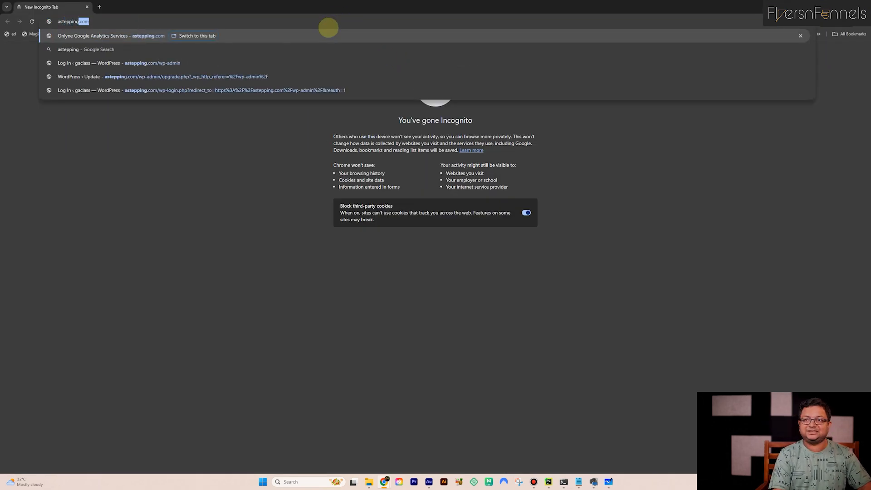
key("Return")
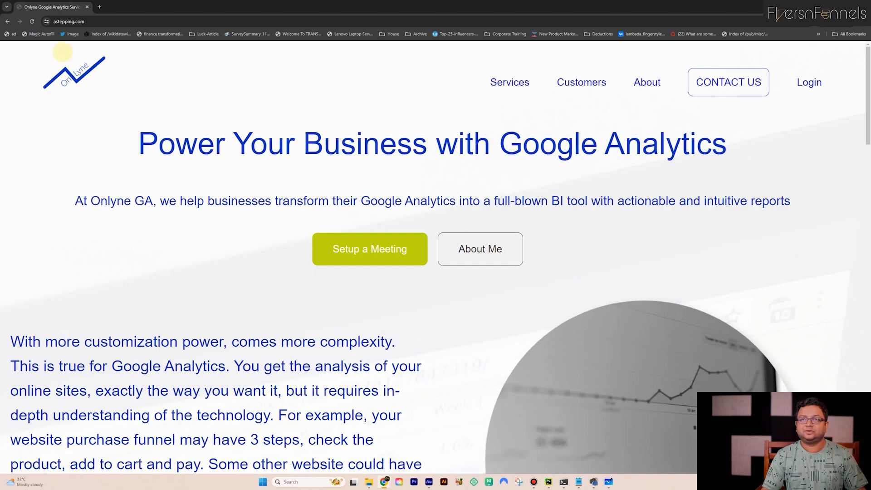
Step: Generate test traffic on astepping.com by visiting the About page, the Customers section and the Setup a Meeting page
key("alt+Tab")
key("alt+Tab")
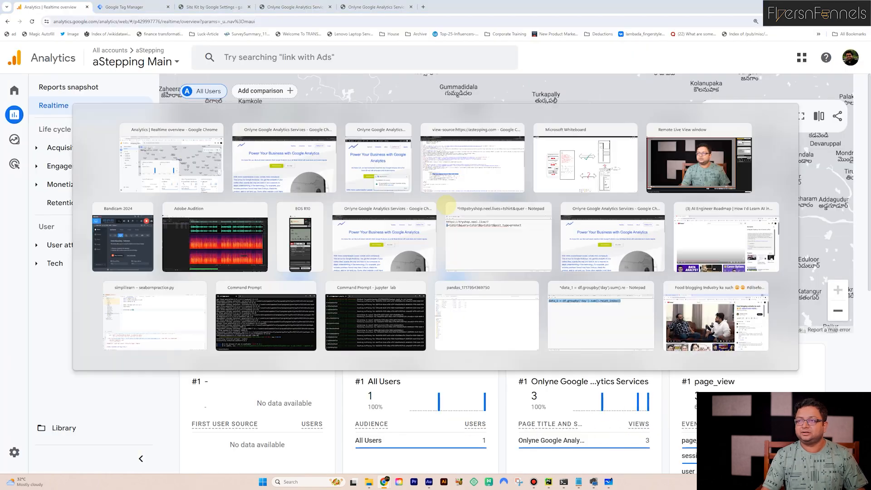
left_click(643, 83)
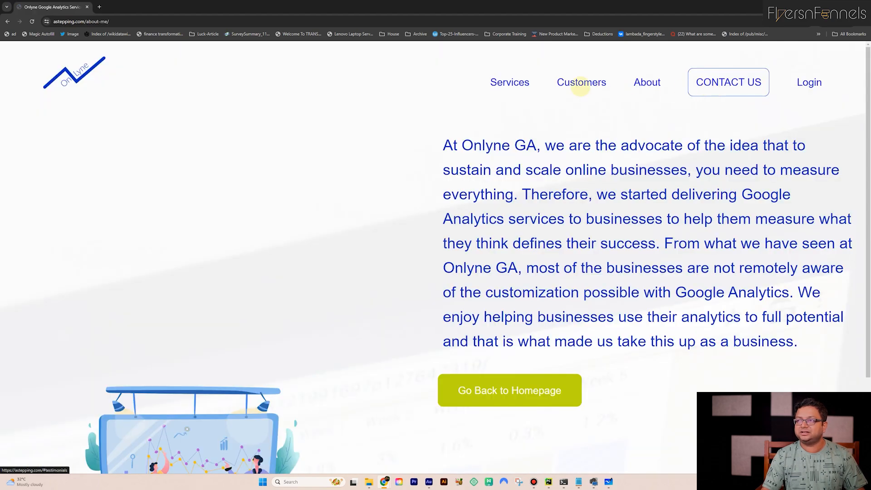
left_click(581, 83)
scroll(390, 243, "up", 10)
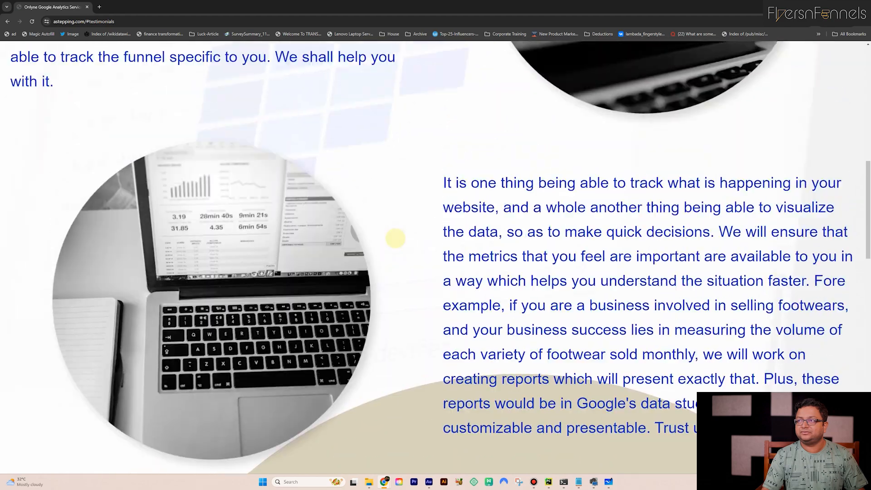
scroll(396, 238, "up", 10)
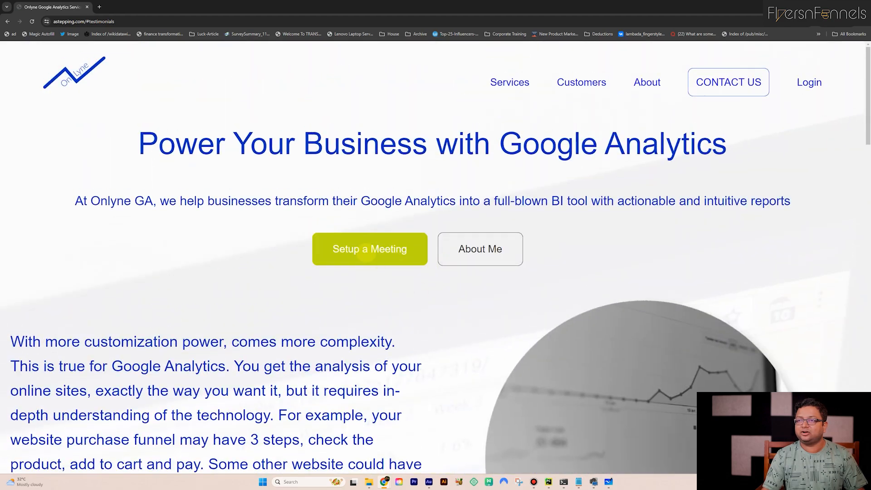
left_click(369, 249)
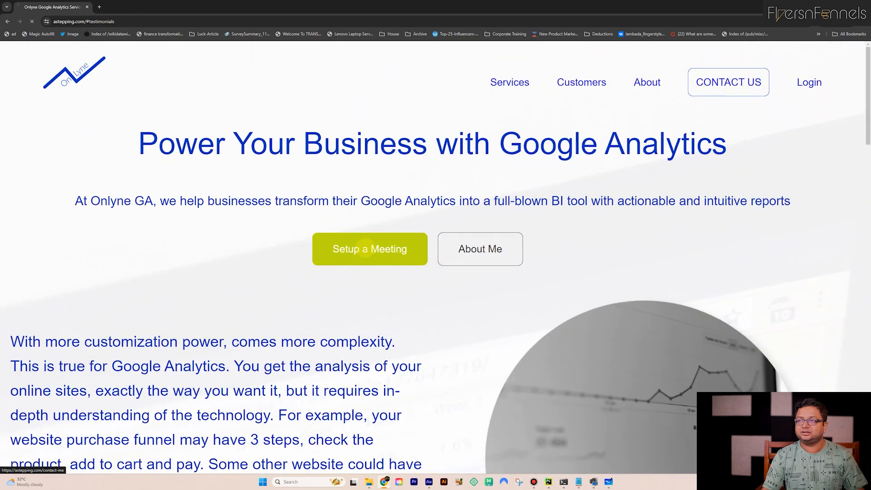
Step: Switch to Google Analytics and examine the Realtime overview's users per minute, page views and event counts
key("alt+Tab")
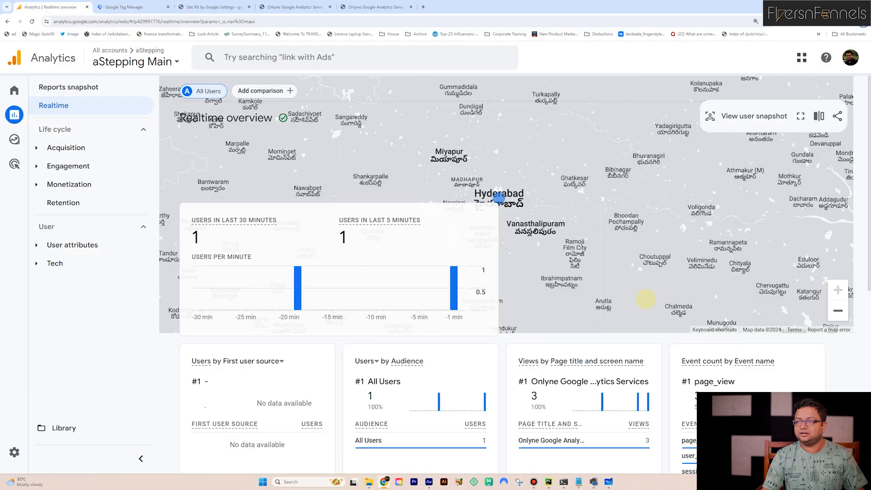
scroll(646, 302, "down", 3)
scroll(646, 299, "up", 2)
scroll(647, 299, "down", 2)
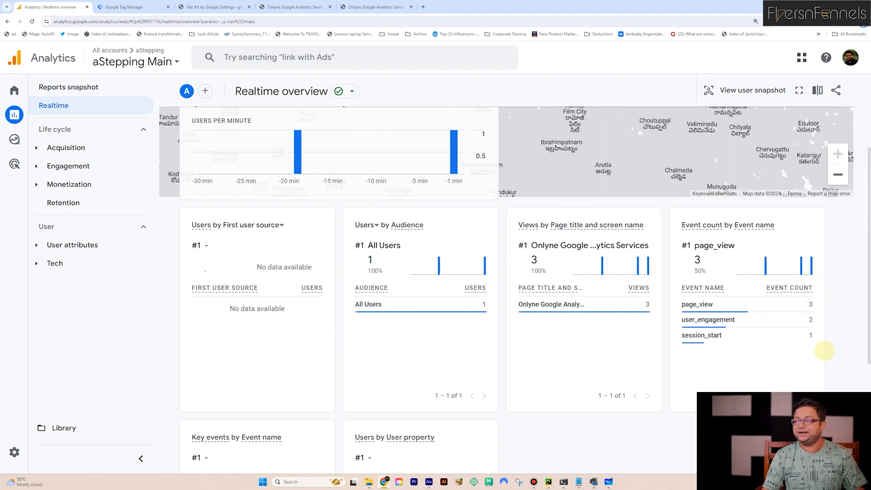
scroll(823, 354, "up", 2)
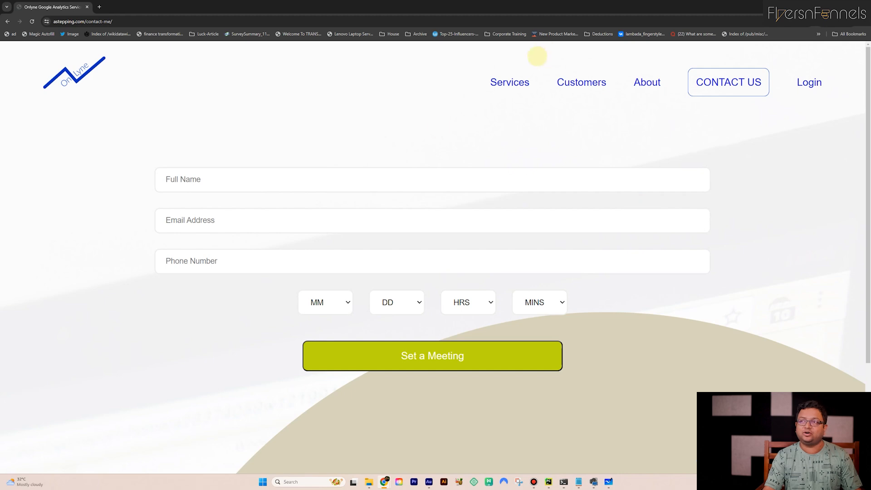
Step: Return to the astepping.com window and visit the Services section and the About Me page for more test traffic
left_click(504, 82)
scroll(306, 127, "up", 5)
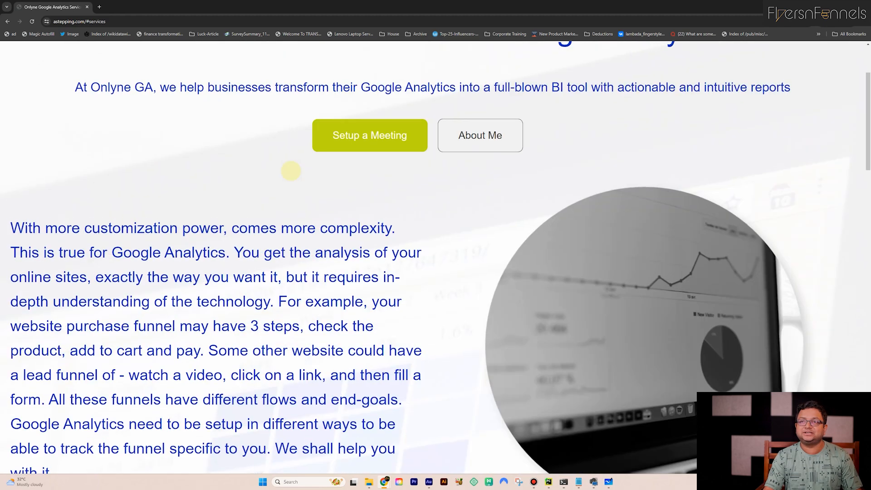
left_click(470, 247)
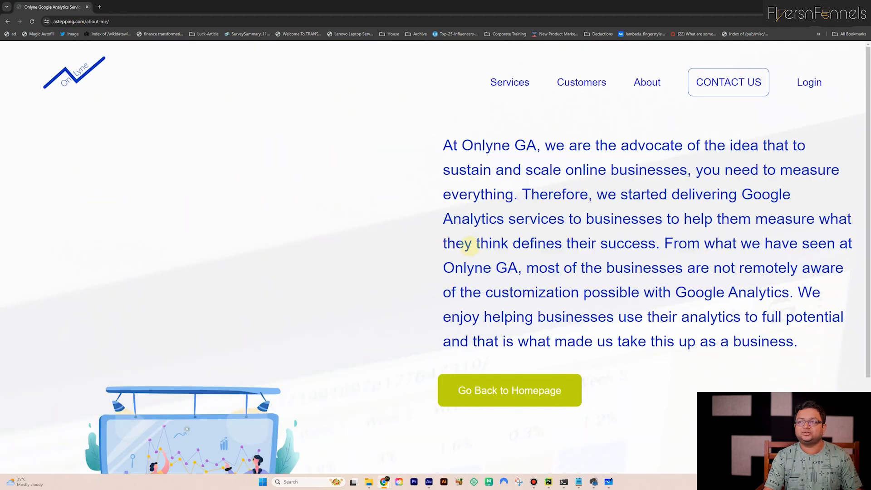